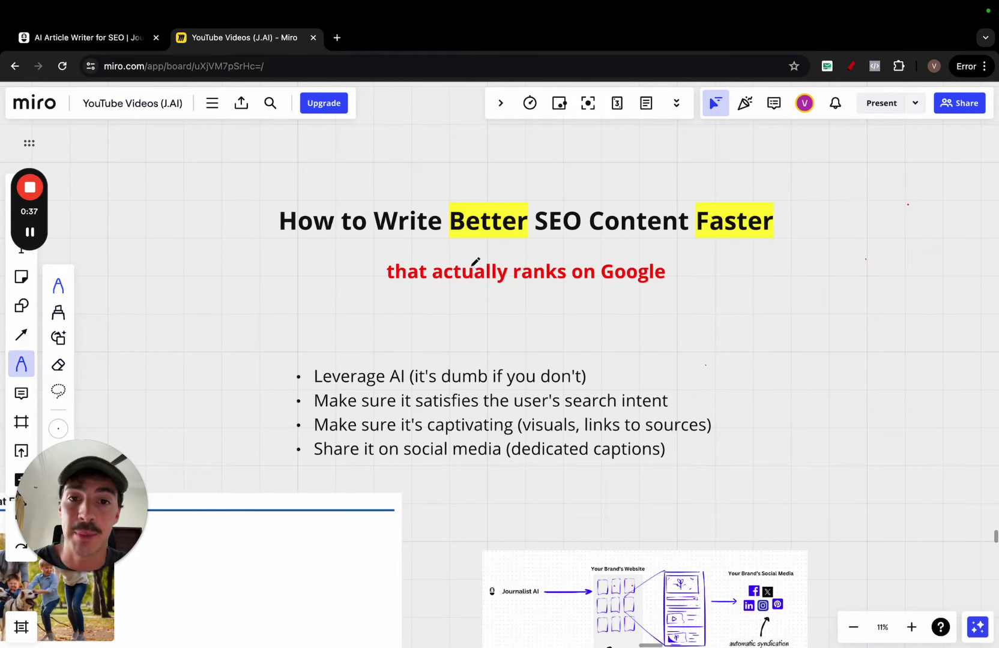
Step: Underline the SEO content title with a red pen stroke
{"action": "left_click_drag", "start_coordinate": [455, 249], "coordinate": [590, 246]}
{"action": "scroll", "coordinate": [806, 232], "scroll_direction": "down", "scroll_amount": 10}
{"action": "scroll", "coordinate": [647, 226], "scroll_direction": "up", "scroll_amount": 3}
{"action": "scroll", "coordinate": [669, 245], "scroll_direction": "up", "scroll_amount": 3}
{"action": "scroll", "coordinate": [669, 245], "scroll_direction": "up", "scroll_amount": 3}
{"action": "scroll", "coordinate": [670, 247], "scroll_direction": "up", "scroll_amount": 2}
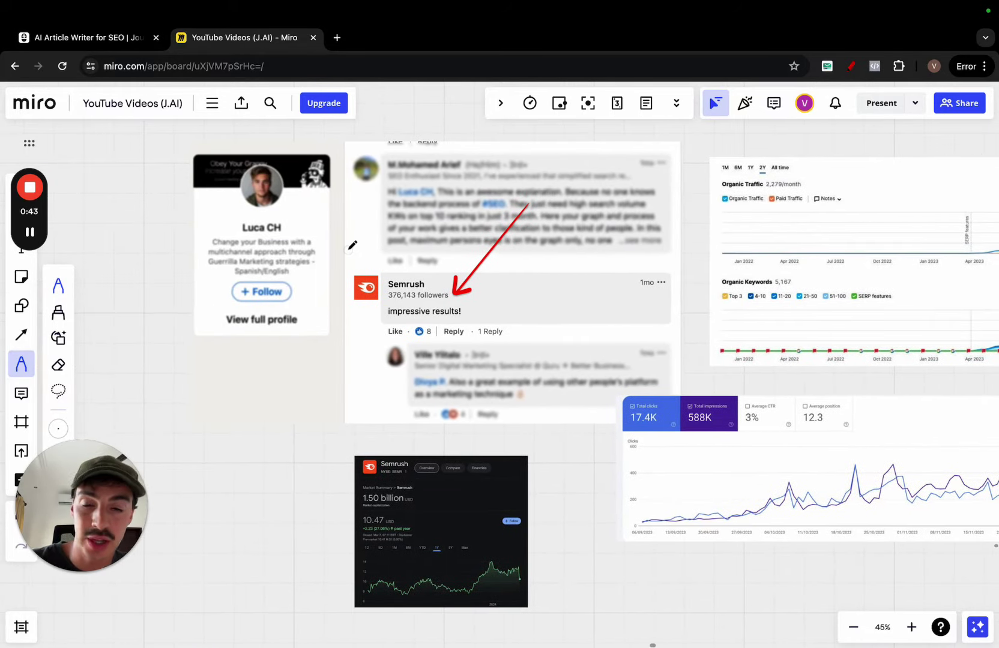
{"action": "scroll", "coordinate": [351, 249], "scroll_direction": "right", "scroll_amount": 3}
{"action": "scroll", "coordinate": [353, 245], "scroll_direction": "right", "scroll_amount": 2}
{"action": "scroll", "coordinate": [353, 245], "scroll_direction": "right", "scroll_amount": 1}
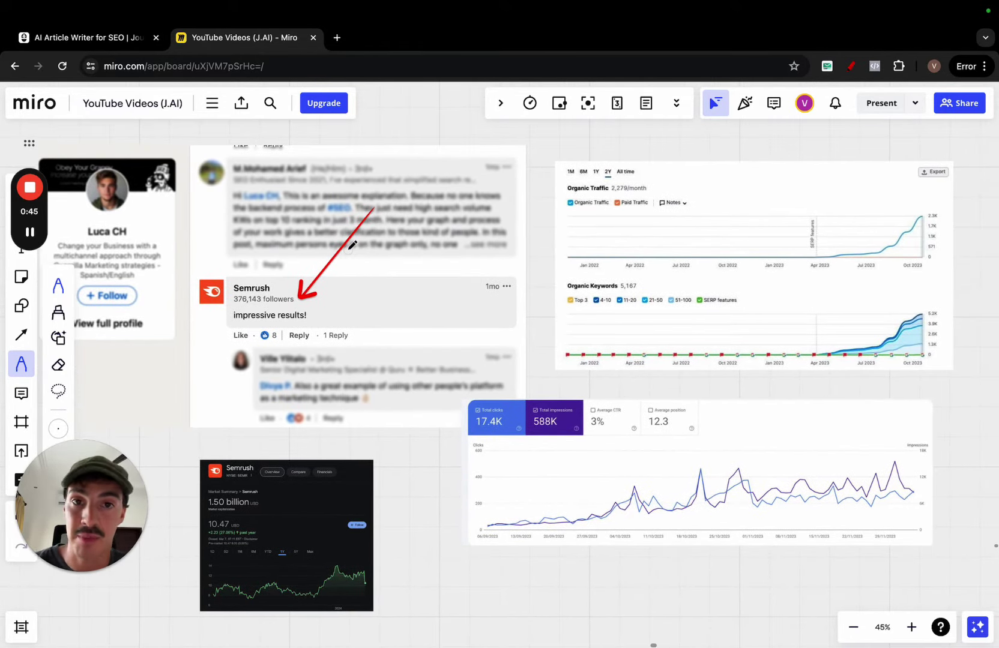
{"action": "scroll", "coordinate": [502, 293], "scroll_direction": "right", "scroll_amount": 4}
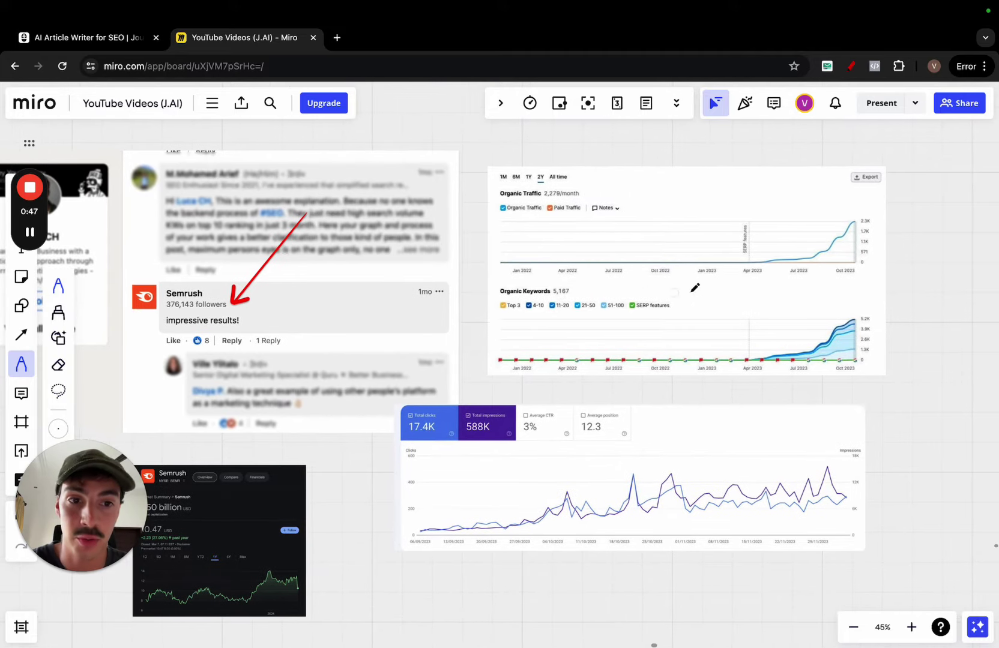
Step: Mark the Organic Traffic and Keywords chart peaks, Semrush comment and stock card in red
{"action": "left_click_drag", "start_coordinate": [750, 259], "coordinate": [750, 353]}
{"action": "left_click_drag", "start_coordinate": [848, 212], "coordinate": [902, 212]}
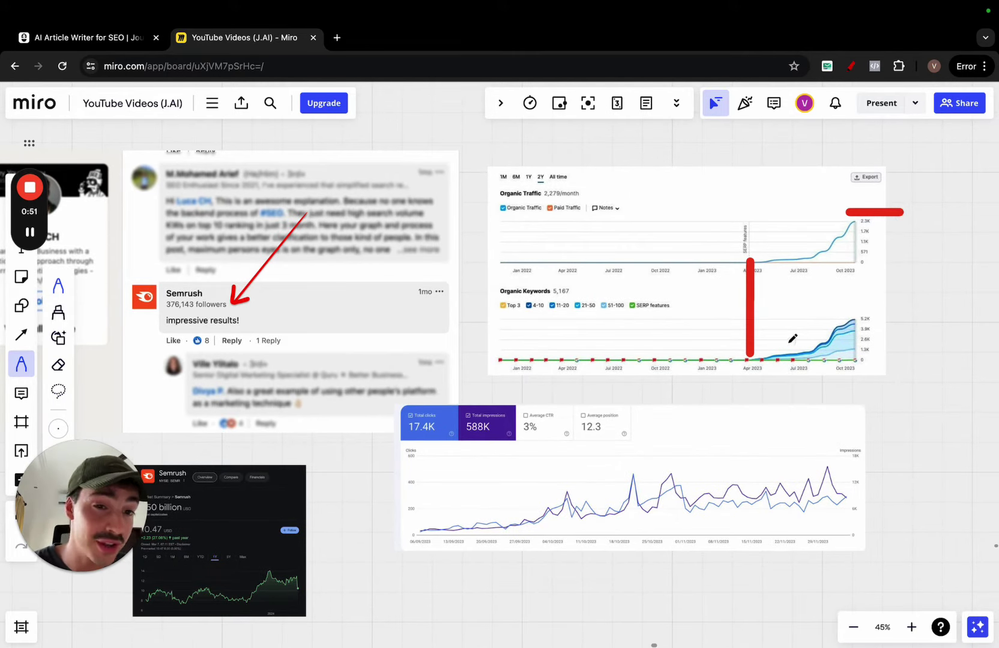
{"action": "left_click_drag", "start_coordinate": [752, 355], "coordinate": [752, 393]}
{"action": "left_click_drag", "start_coordinate": [853, 312], "coordinate": [883, 312]}
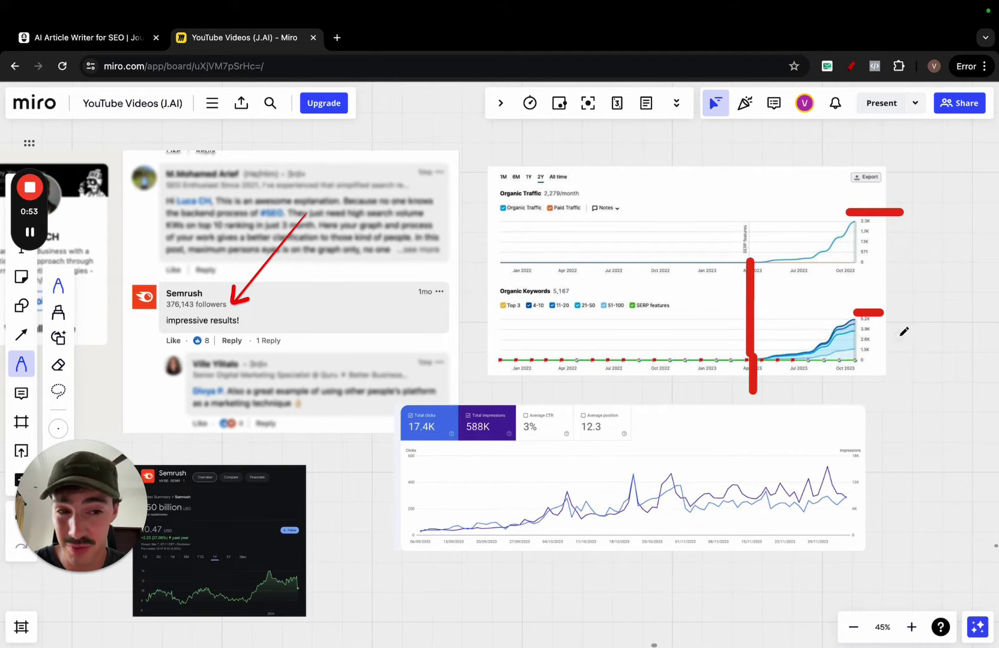
{"action": "scroll", "coordinate": [905, 314], "scroll_direction": "left", "scroll_amount": 3}
{"action": "scroll", "coordinate": [905, 314], "scroll_direction": "left", "scroll_amount": 3}
{"action": "scroll", "coordinate": [351, 265], "scroll_direction": "up", "scroll_amount": 2}
{"action": "left_click_drag", "start_coordinate": [351, 265], "coordinate": [304, 348]}
{"action": "scroll", "coordinate": [303, 342], "scroll_direction": "up", "scroll_amount": 3}
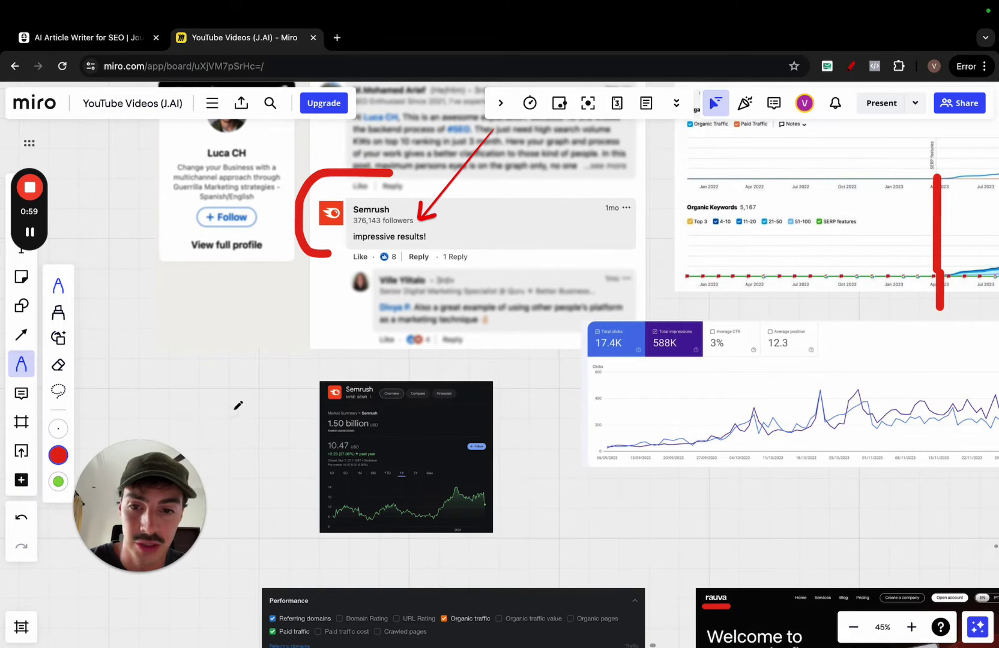
{"action": "left_click_drag", "start_coordinate": [231, 409], "coordinate": [290, 425]}
{"action": "scroll", "coordinate": [408, 301], "scroll_direction": "up", "scroll_amount": 2}
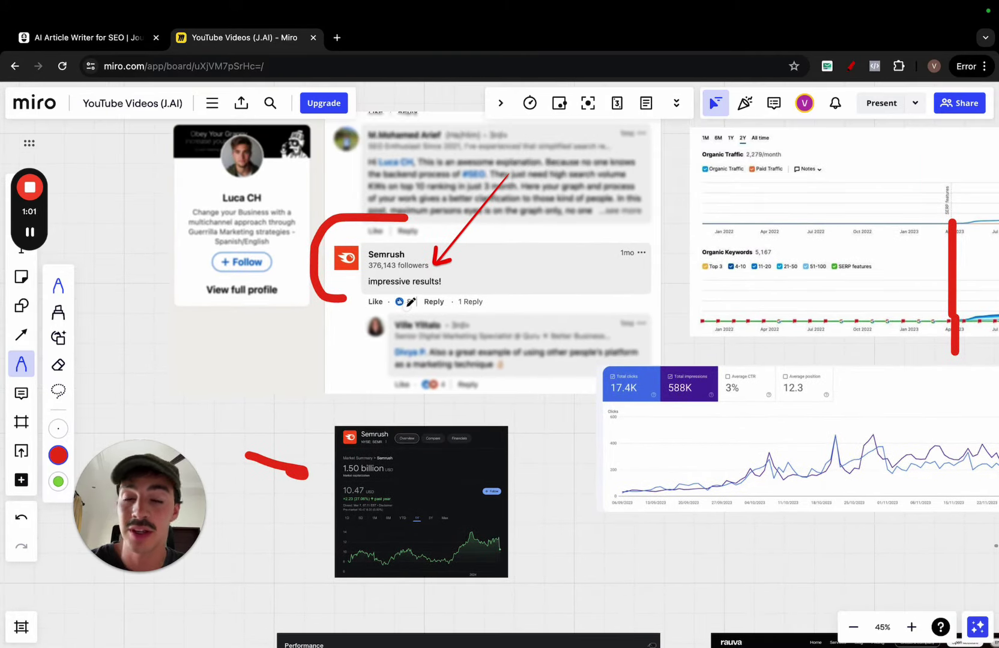
{"action": "scroll", "coordinate": [409, 301], "scroll_direction": "down", "scroll_amount": 2}
{"action": "scroll", "coordinate": [409, 301], "scroll_direction": "down", "scroll_amount": 3}
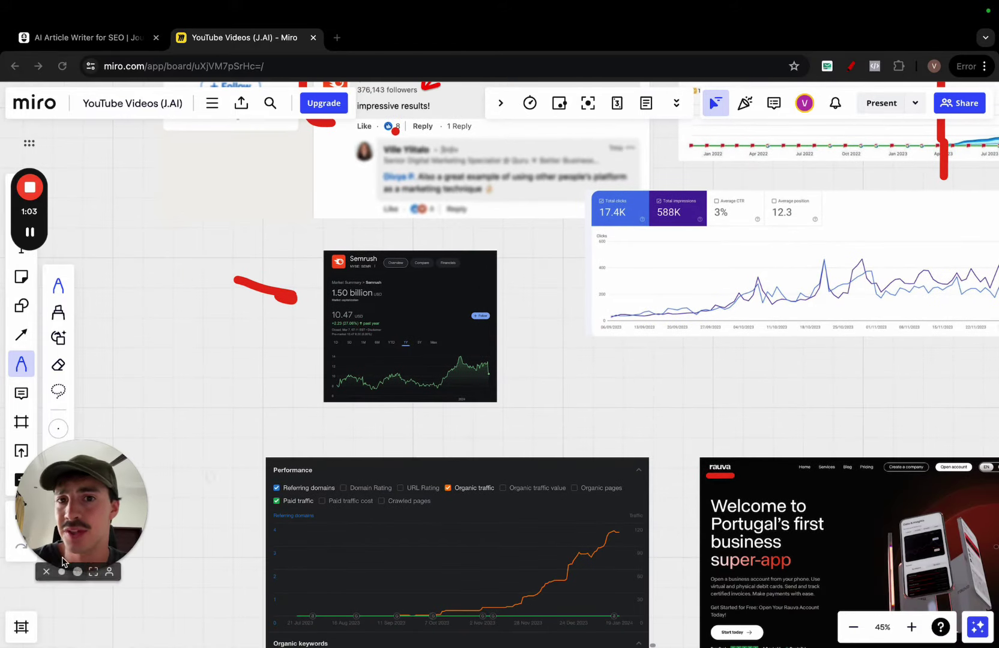
{"action": "scroll", "coordinate": [493, 257], "scroll_direction": "up", "scroll_amount": 2}
{"action": "scroll", "coordinate": [493, 256], "scroll_direction": "up", "scroll_amount": 2}
{"action": "scroll", "coordinate": [493, 256], "scroll_direction": "down", "scroll_amount": 10}
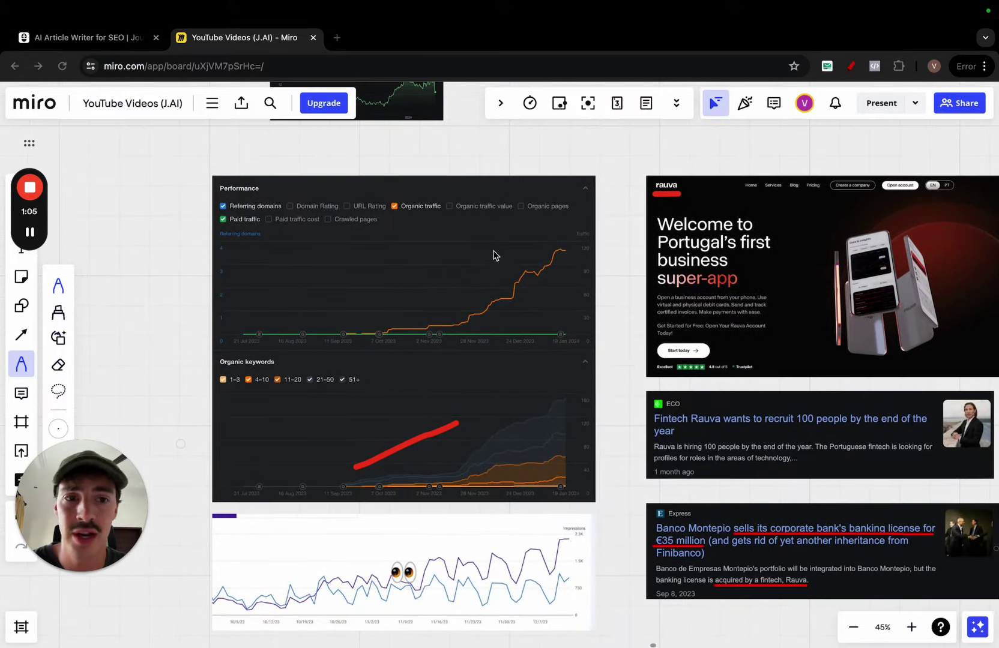
{"action": "scroll", "coordinate": [493, 256], "scroll_direction": "right", "scroll_amount": 2}
{"action": "scroll", "coordinate": [624, 303], "scroll_direction": "down", "scroll_amount": 2}
{"action": "scroll", "coordinate": [624, 303], "scroll_direction": "right", "scroll_amount": 2}
{"action": "scroll", "coordinate": [570, 503], "scroll_direction": "up", "scroll_amount": 3}
Step: Mark the Express and ECO Rauva articles and trace the Performance chart's rising trend
{"action": "left_click_drag", "start_coordinate": [482, 487], "coordinate": [529, 485]}
{"action": "left_click_drag", "start_coordinate": [478, 339], "coordinate": [524, 338]}
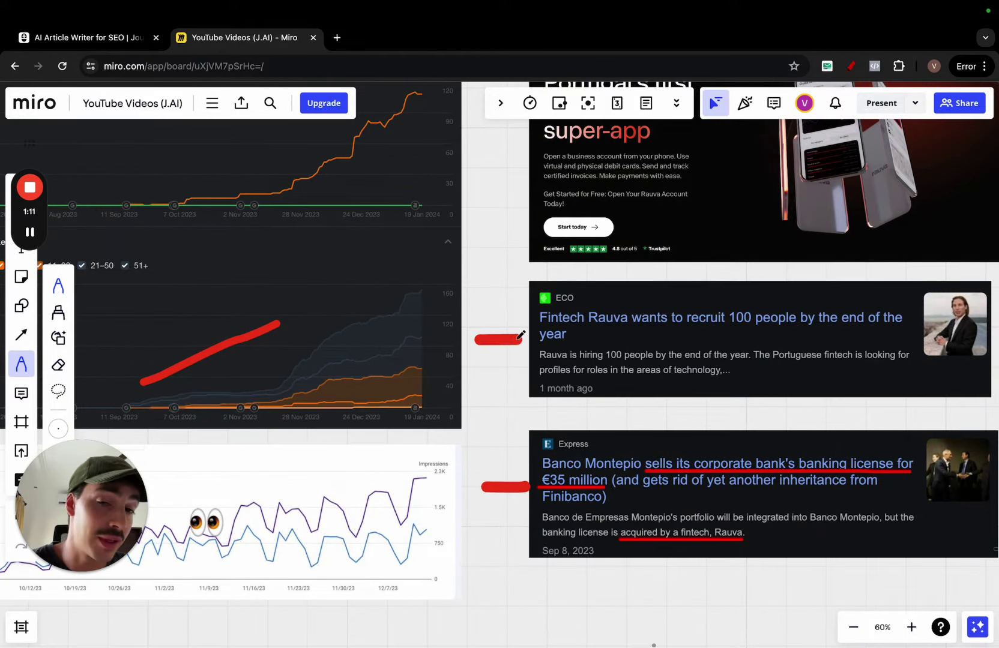
{"action": "scroll", "coordinate": [523, 337], "scroll_direction": "down", "scroll_amount": 3}
{"action": "scroll", "coordinate": [520, 334], "scroll_direction": "up", "scroll_amount": 2}
{"action": "scroll", "coordinate": [521, 335], "scroll_direction": "left", "scroll_amount": 3}
{"action": "scroll", "coordinate": [511, 317], "scroll_direction": "up", "scroll_amount": 1}
{"action": "left_click_drag", "start_coordinate": [478, 317], "coordinate": [687, 215]}
{"action": "scroll", "coordinate": [479, 431], "scroll_direction": "down", "scroll_amount": 5}
{"action": "scroll", "coordinate": [534, 410], "scroll_direction": "down", "scroll_amount": 3}
{"action": "scroll", "coordinate": [534, 411], "scroll_direction": "down", "scroll_amount": 5}
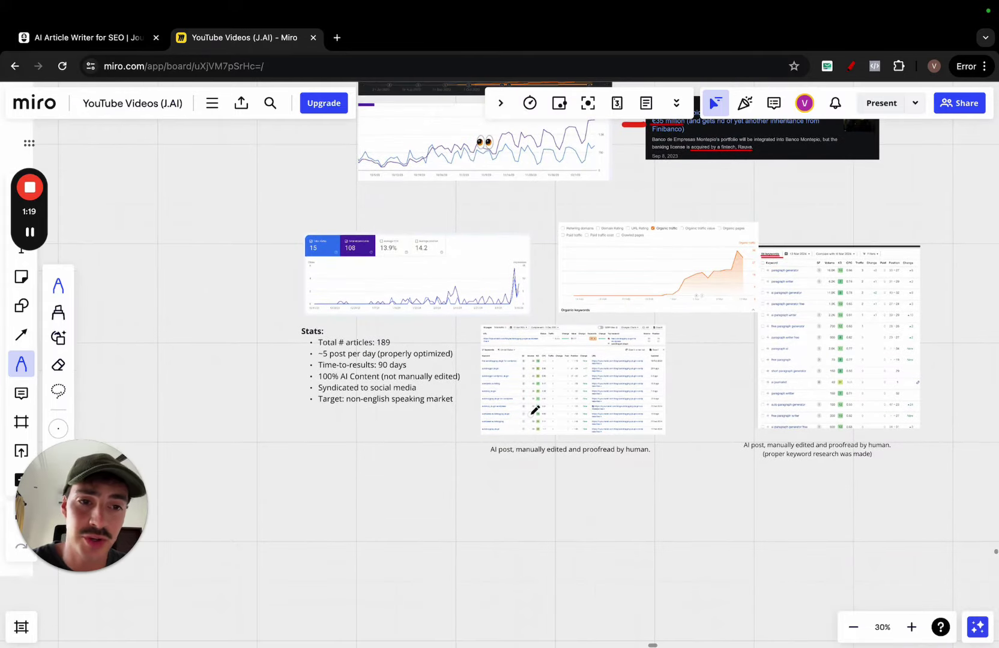
{"action": "scroll", "coordinate": [534, 410], "scroll_direction": "up", "scroll_amount": 5}
{"action": "scroll", "coordinate": [534, 410], "scroll_direction": "down", "scroll_amount": 3}
{"action": "scroll", "coordinate": [534, 410], "scroll_direction": "up", "scroll_amount": 3}
{"action": "scroll", "coordinate": [534, 410], "scroll_direction": "up", "scroll_amount": 5}
{"action": "scroll", "coordinate": [534, 411], "scroll_direction": "up", "scroll_amount": 5}
{"action": "scroll", "coordinate": [534, 411], "scroll_direction": "down", "scroll_amount": 2}
{"action": "scroll", "coordinate": [534, 409], "scroll_direction": "down", "scroll_amount": 1}
{"action": "scroll", "coordinate": [535, 409], "scroll_direction": "down", "scroll_amount": 1}
Step: Sketch a red arrow from the title to an SEO box, with tall lines beside it
{"action": "left_click_drag", "start_coordinate": [557, 190], "coordinate": [773, 174]}
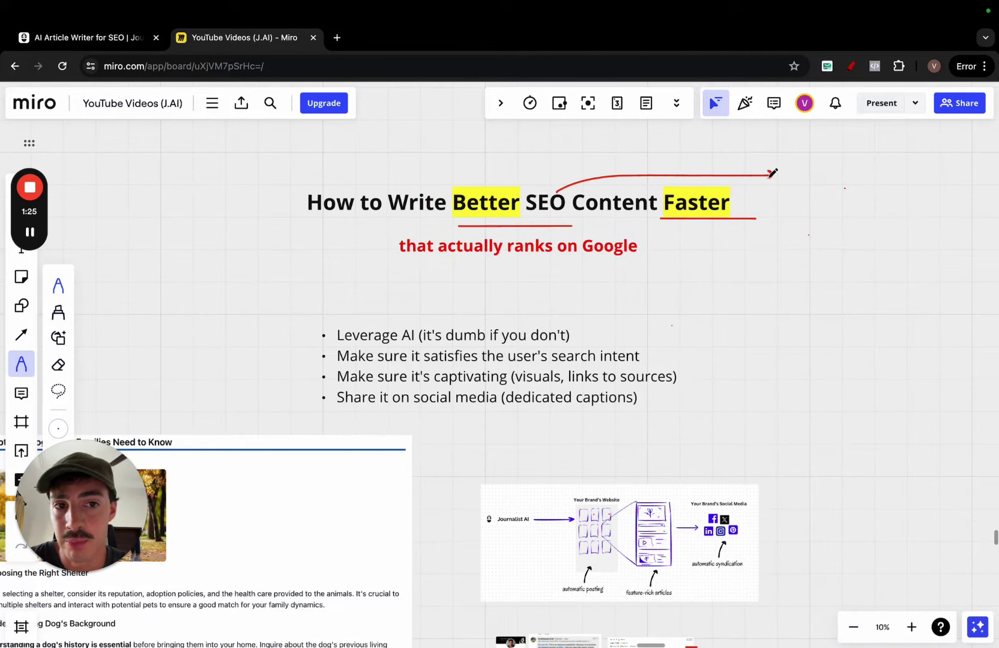
{"action": "scroll", "coordinate": [773, 171], "scroll_direction": "right", "scroll_amount": 2}
{"action": "scroll", "coordinate": [686, 168], "scroll_direction": "right", "scroll_amount": 3}
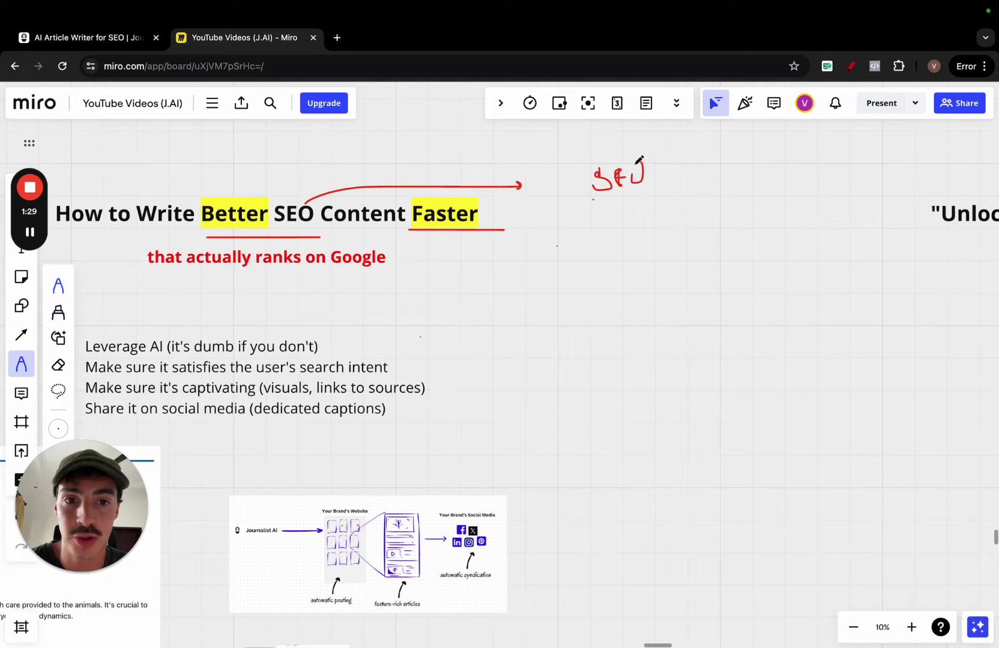
{"action": "left_click_drag", "start_coordinate": [540, 208], "coordinate": [549, 255]}
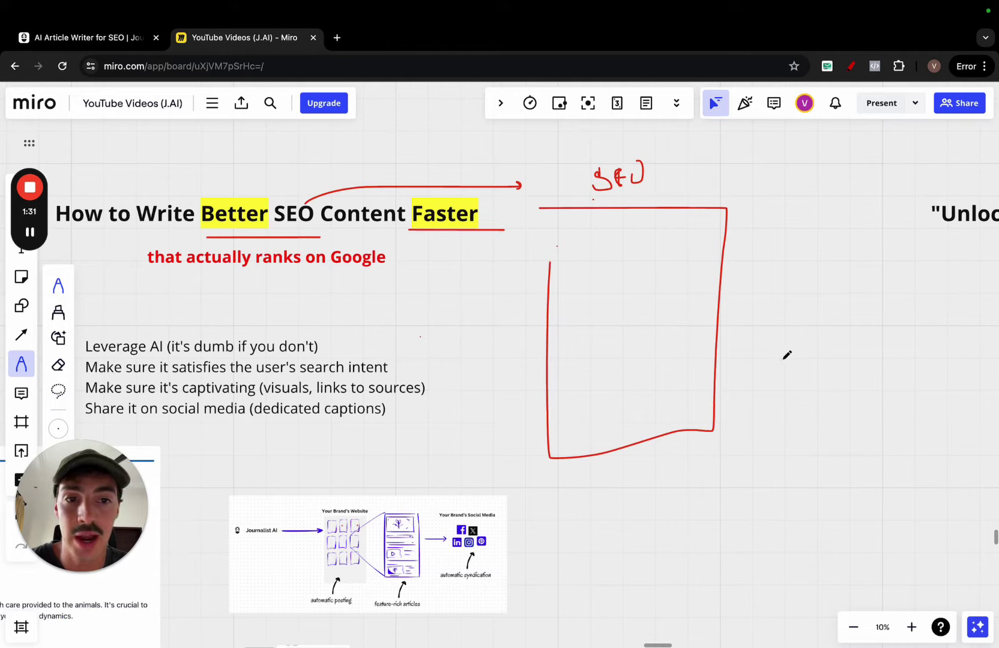
{"action": "mouse_move", "coordinate": [783, 359]}
{"action": "left_mouse_down"}
{"action": "mouse_move", "coordinate": [796, 167]}
{"action": "mouse_move", "coordinate": [796, 201]}
{"action": "left_mouse_up"}
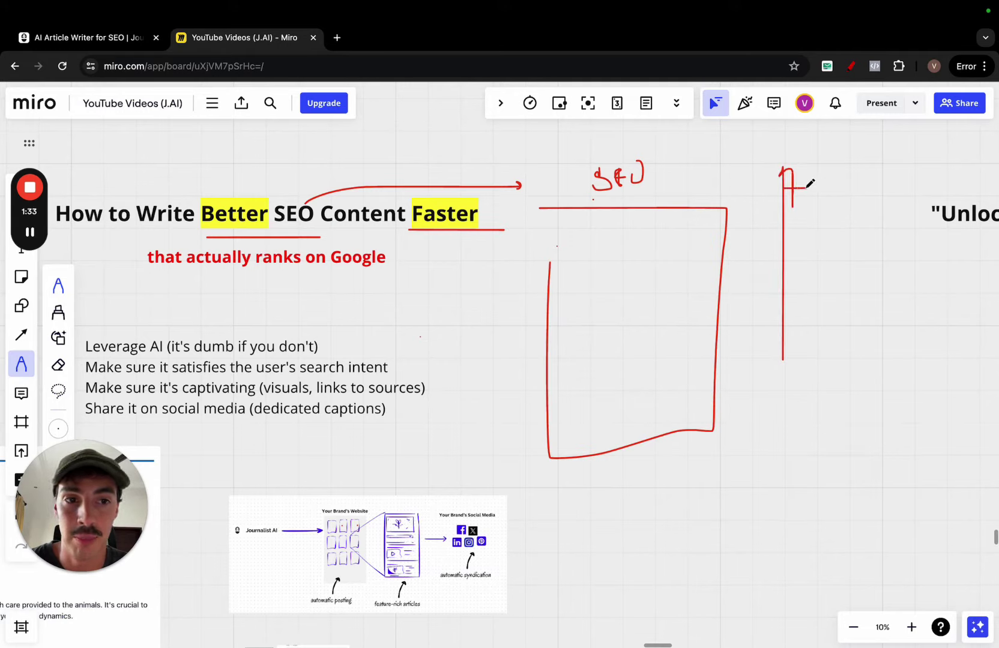
{"action": "left_click_drag", "start_coordinate": [834, 167], "coordinate": [844, 209]}
{"action": "scroll", "coordinate": [862, 209], "scroll_direction": "down", "scroll_amount": 1}
{"action": "scroll", "coordinate": [862, 210], "scroll_direction": "down", "scroll_amount": 3}
{"action": "scroll", "coordinate": [862, 209], "scroll_direction": "down", "scroll_amount": 3}
{"action": "scroll", "coordinate": [862, 209], "scroll_direction": "down", "scroll_amount": 3}
{"action": "scroll", "coordinate": [862, 210], "scroll_direction": "down", "scroll_amount": 3}
{"action": "scroll", "coordinate": [862, 209], "scroll_direction": "down", "scroll_amount": 2}
{"action": "scroll", "coordinate": [862, 209], "scroll_direction": "down", "scroll_amount": 3}
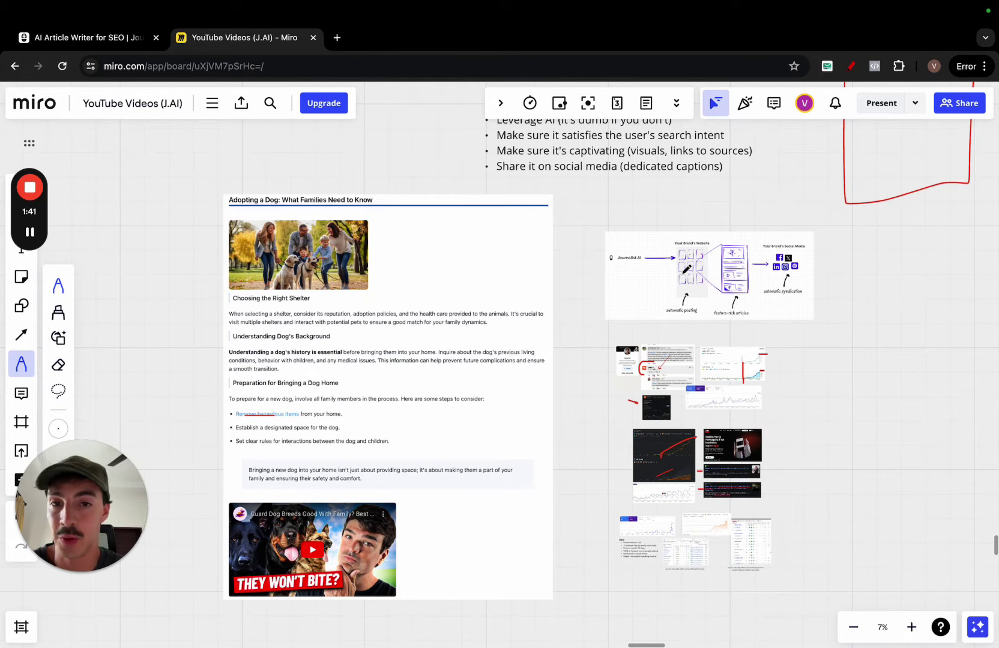
{"action": "scroll", "coordinate": [686, 265], "scroll_direction": "down", "scroll_amount": 2}
{"action": "scroll", "coordinate": [687, 265], "scroll_direction": "left", "scroll_amount": 2}
{"action": "scroll", "coordinate": [602, 322], "scroll_direction": "up", "scroll_amount": 1}
Step: Circle the family-and-dog photo and underline 'Remove hazardous items' with red strokes around the card
{"action": "left_click_drag", "start_coordinate": [288, 138], "coordinate": [300, 578]}
{"action": "left_click_drag", "start_coordinate": [367, 165], "coordinate": [455, 189]}
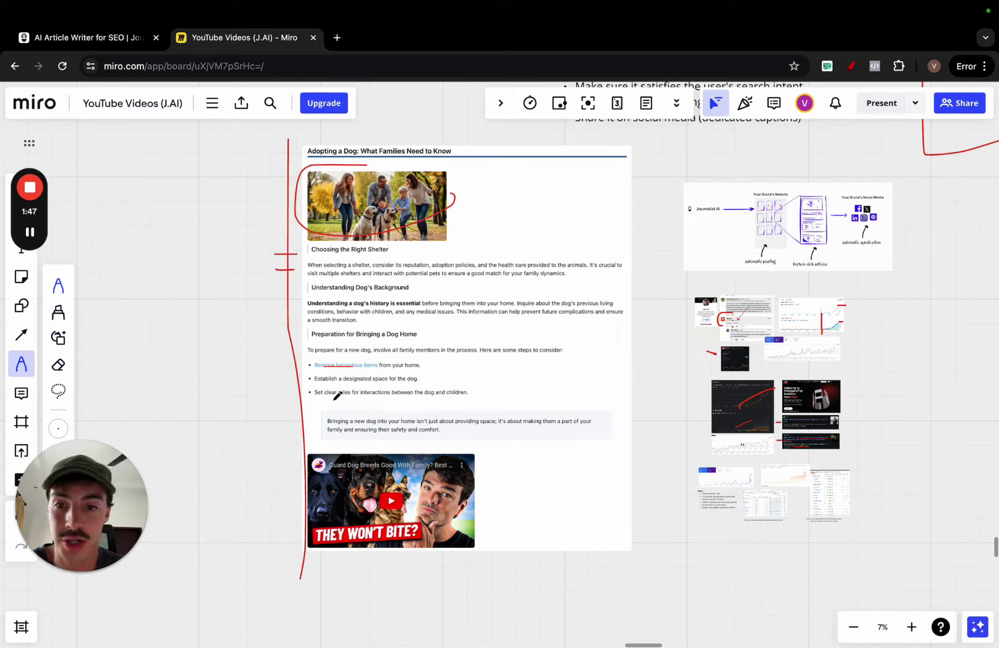
{"action": "left_click_drag", "start_coordinate": [328, 368], "coordinate": [279, 304]}
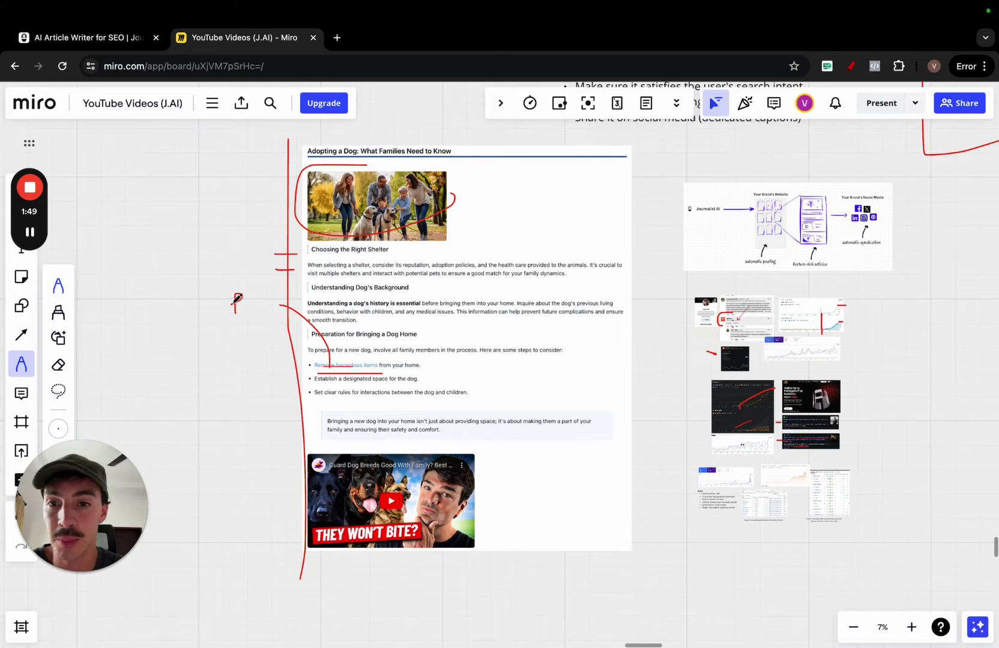
{"action": "left_click_drag", "start_coordinate": [511, 254], "coordinate": [620, 187]}
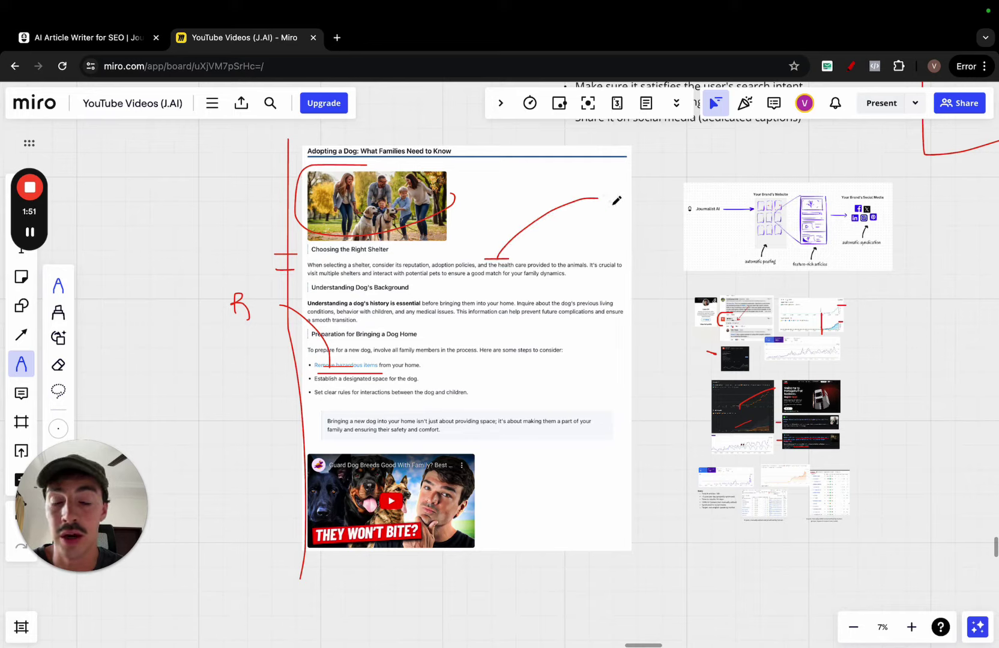
{"action": "left_click_drag", "start_coordinate": [496, 187], "coordinate": [427, 132]}
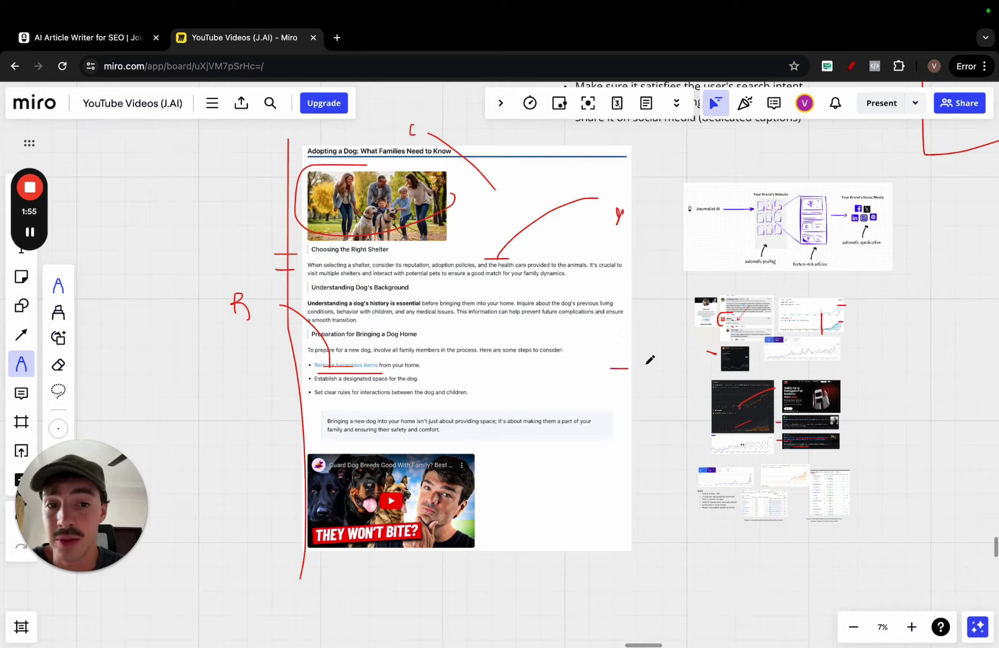
Step: Circle the YouTube thumbnail, sweep red around the card, and glance at the Journalist AI tab
{"action": "left_click_drag", "start_coordinate": [582, 334], "coordinate": [653, 297]}
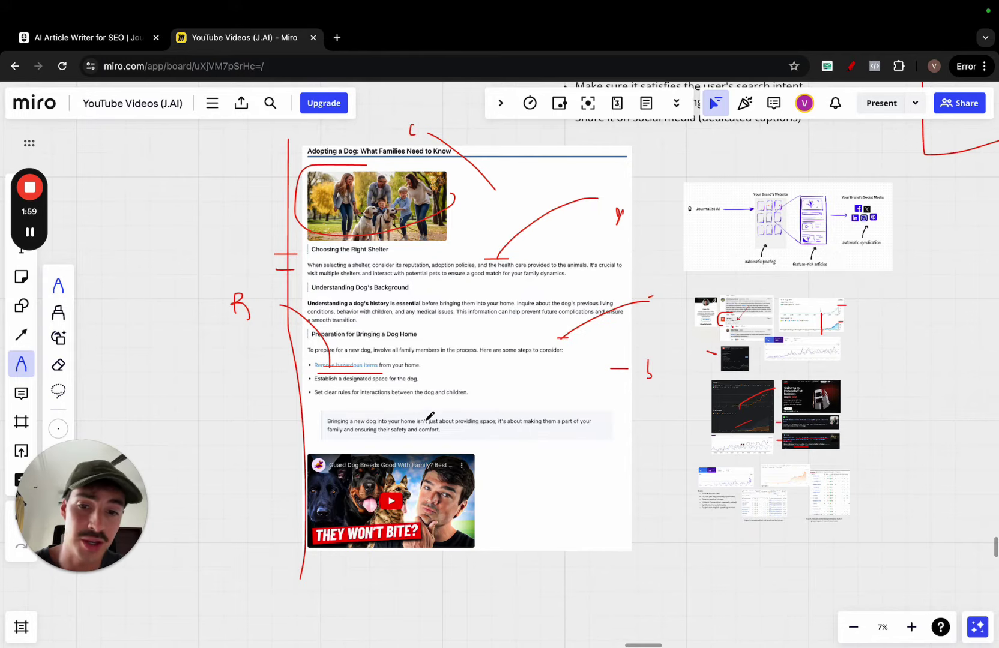
{"action": "left_click_drag", "start_coordinate": [385, 433], "coordinate": [336, 438]}
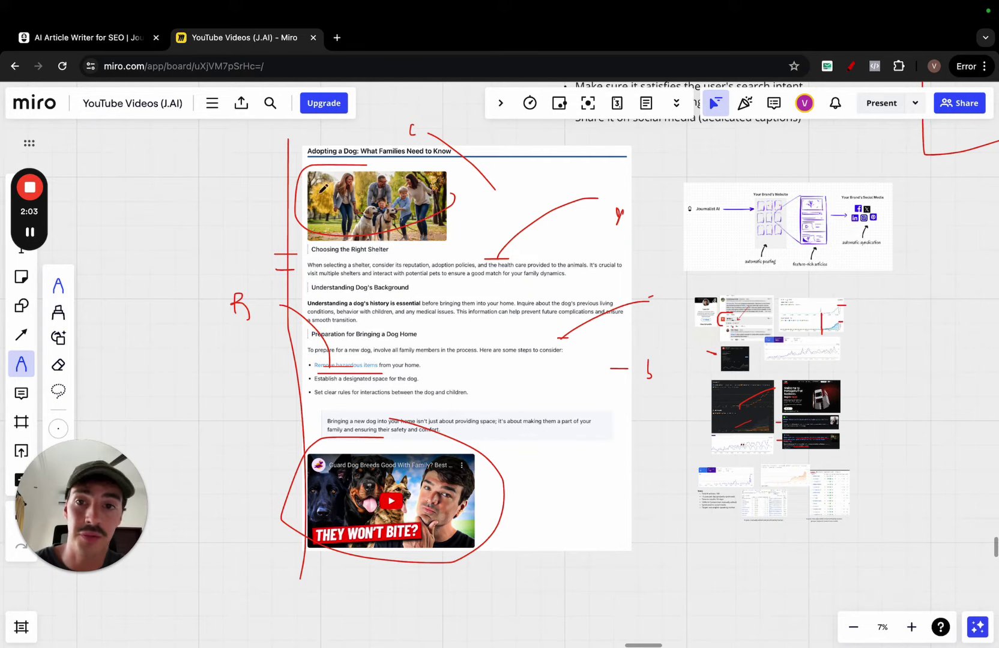
{"action": "left_click_drag", "start_coordinate": [334, 140], "coordinate": [637, 490]}
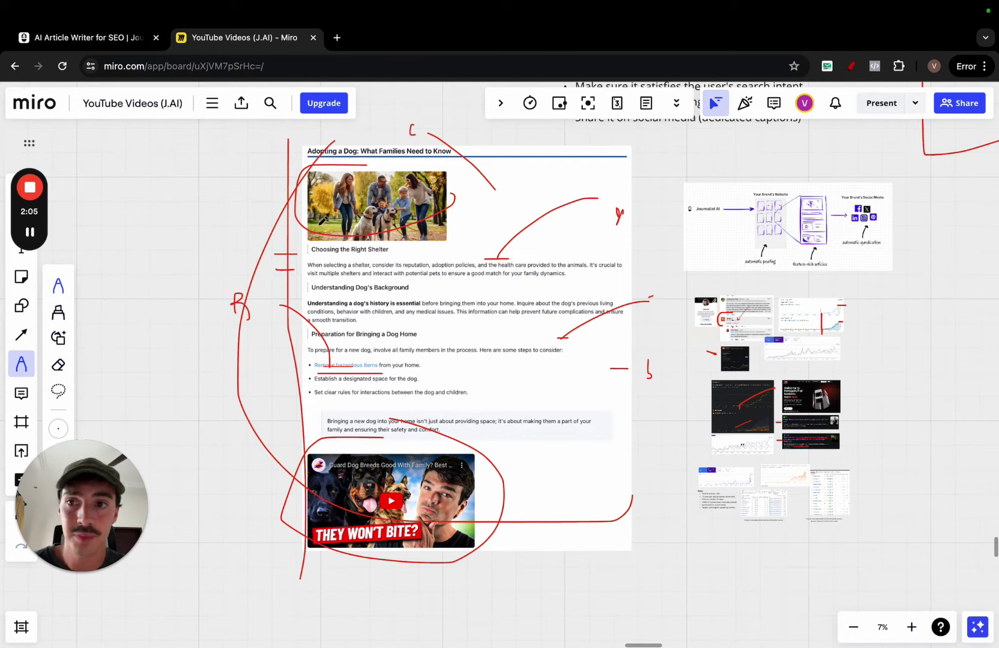
{"action": "left_click", "coordinate": [112, 39]}
{"action": "scroll", "coordinate": [318, 227], "scroll_direction": "up", "scroll_amount": 10}
{"action": "left_click", "coordinate": [234, 38]}
{"action": "scroll", "coordinate": [601, 314], "scroll_direction": "up", "scroll_amount": 2}
{"action": "scroll", "coordinate": [601, 314], "scroll_direction": "right", "scroll_amount": 3}
{"action": "scroll", "coordinate": [508, 181], "scroll_direction": "up", "scroll_amount": 1}
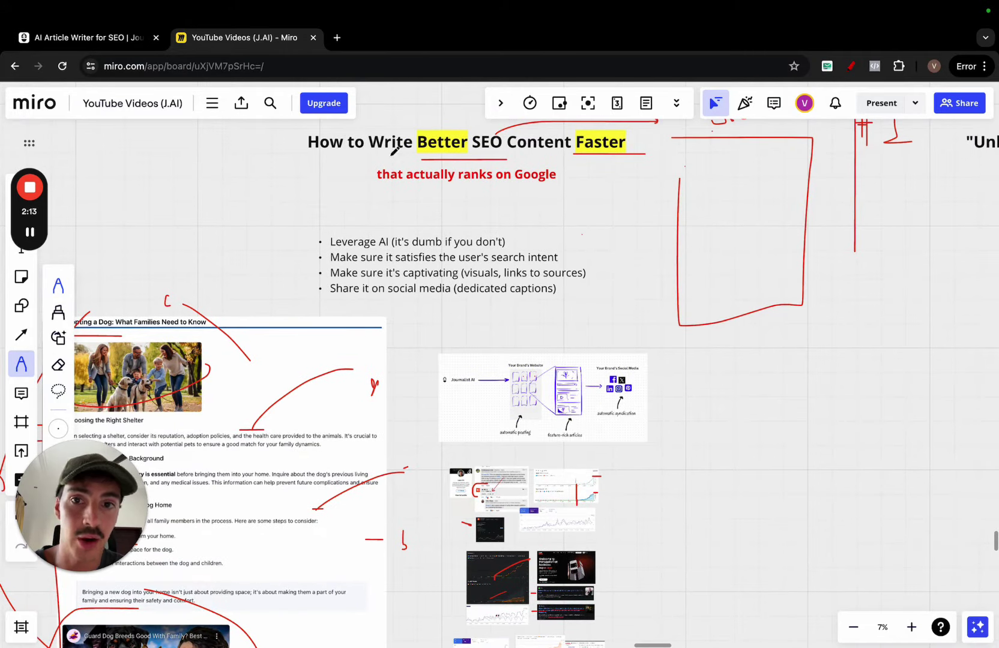
Step: Underline the heading and point a red arrow down toward Journalist AI
{"action": "left_click_drag", "start_coordinate": [363, 156], "coordinate": [591, 156]}
{"action": "scroll", "coordinate": [591, 156], "scroll_direction": "down", "scroll_amount": 2}
{"action": "scroll", "coordinate": [546, 350], "scroll_direction": "up", "scroll_amount": 5}
{"action": "scroll", "coordinate": [546, 348], "scroll_direction": "up", "scroll_amount": 2}
{"action": "scroll", "coordinate": [546, 348], "scroll_direction": "up", "scroll_amount": 2}
{"action": "left_click_drag", "start_coordinate": [115, 285], "coordinate": [231, 234]}
{"action": "key", "text": "ctrl+z"}
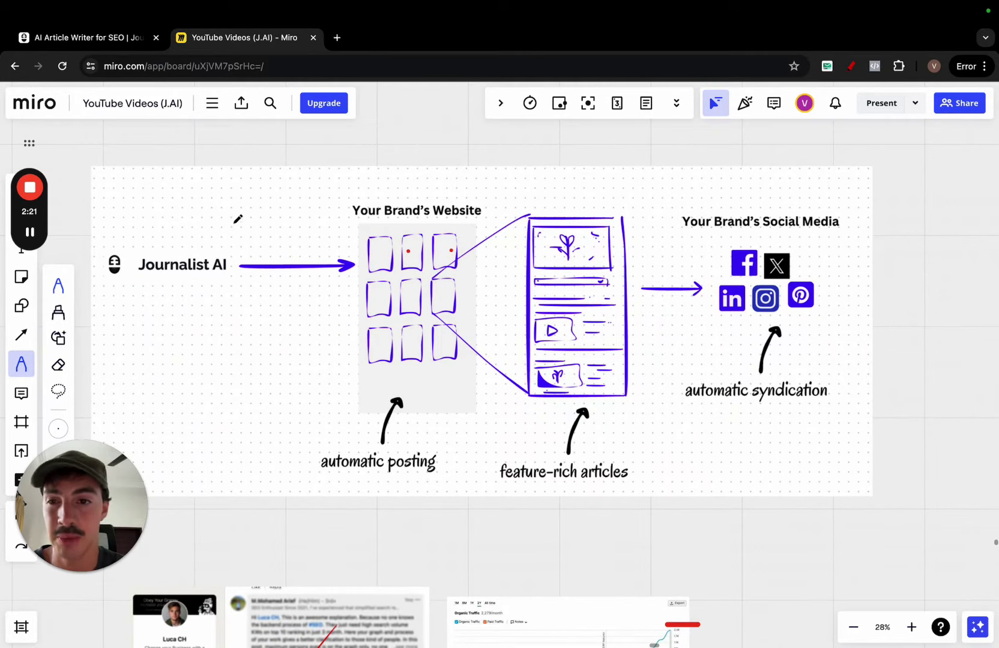
{"action": "left_click_drag", "start_coordinate": [213, 156], "coordinate": [219, 216]}
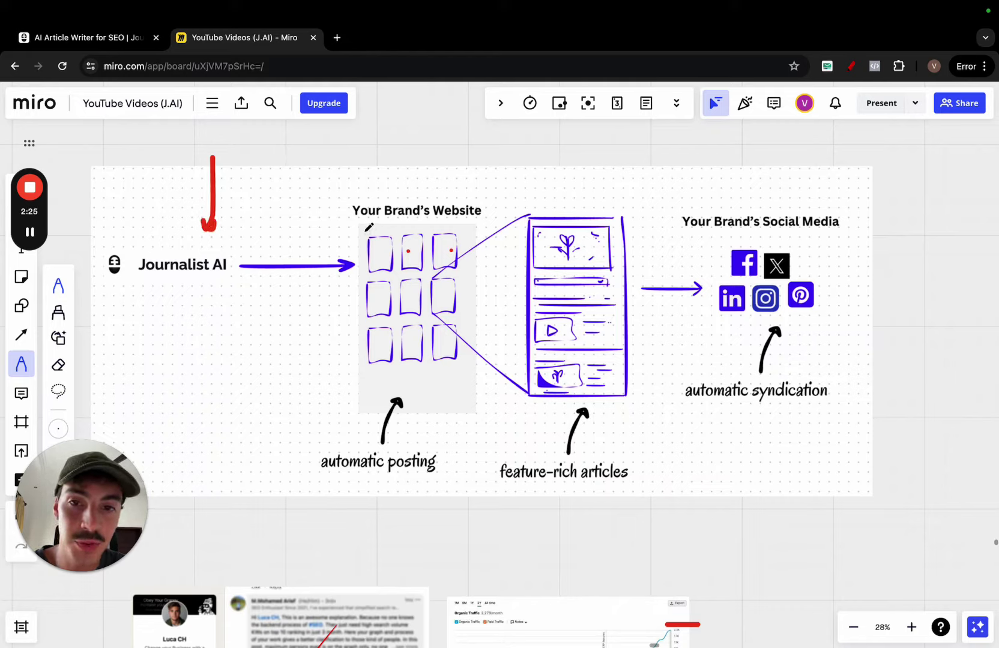
Step: Underline Your Brand's Website, automatic posting and feature-rich articles, and dot a page box
{"action": "left_click_drag", "start_coordinate": [364, 219], "coordinate": [458, 220]}
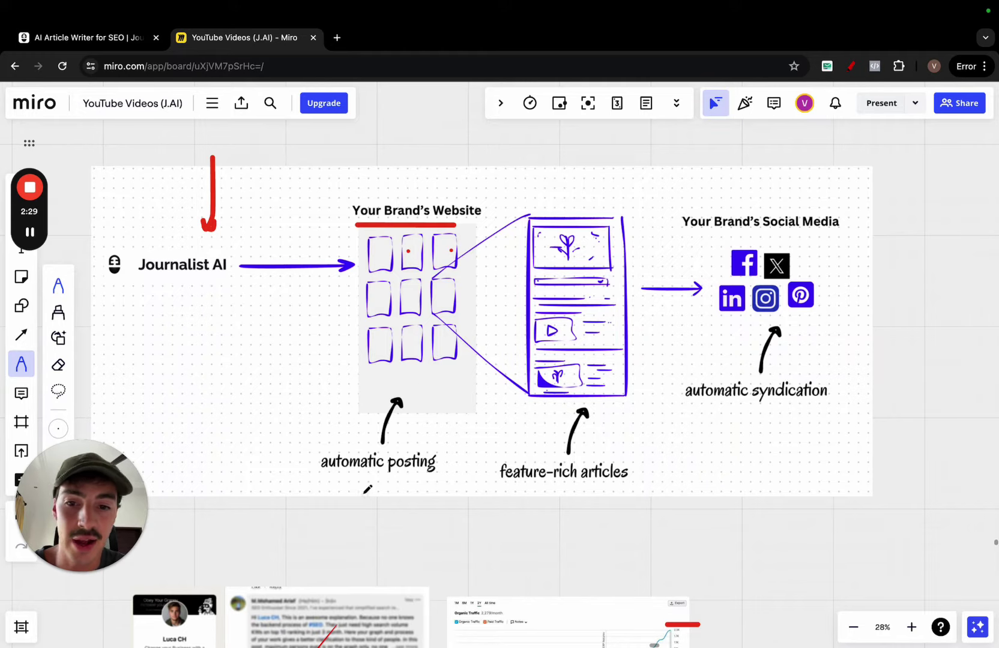
{"action": "left_click_drag", "start_coordinate": [322, 485], "coordinate": [468, 484]}
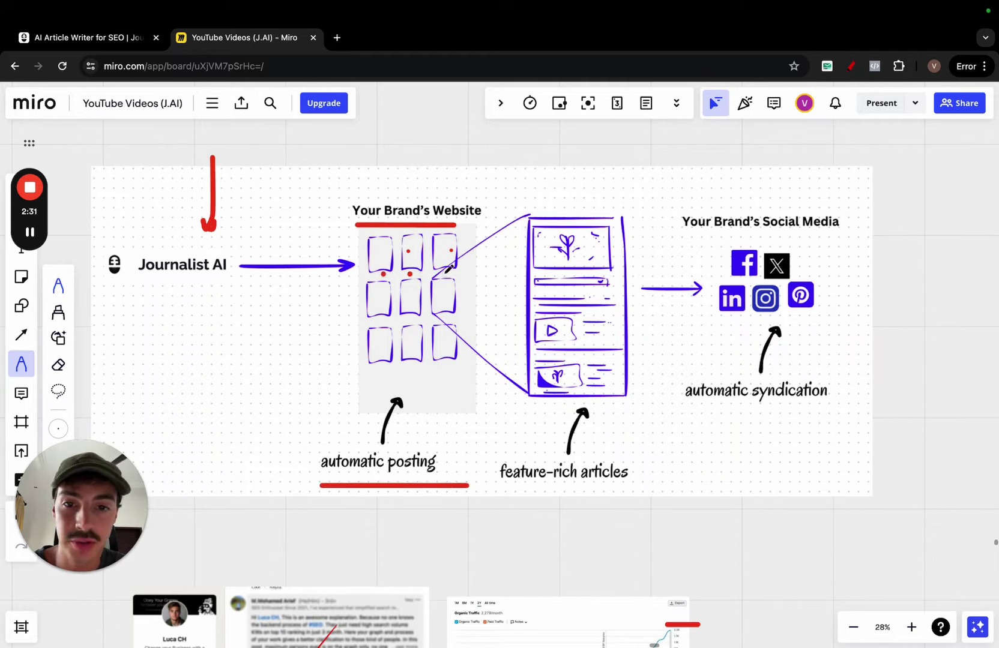
{"action": "left_click", "coordinate": [447, 344]}
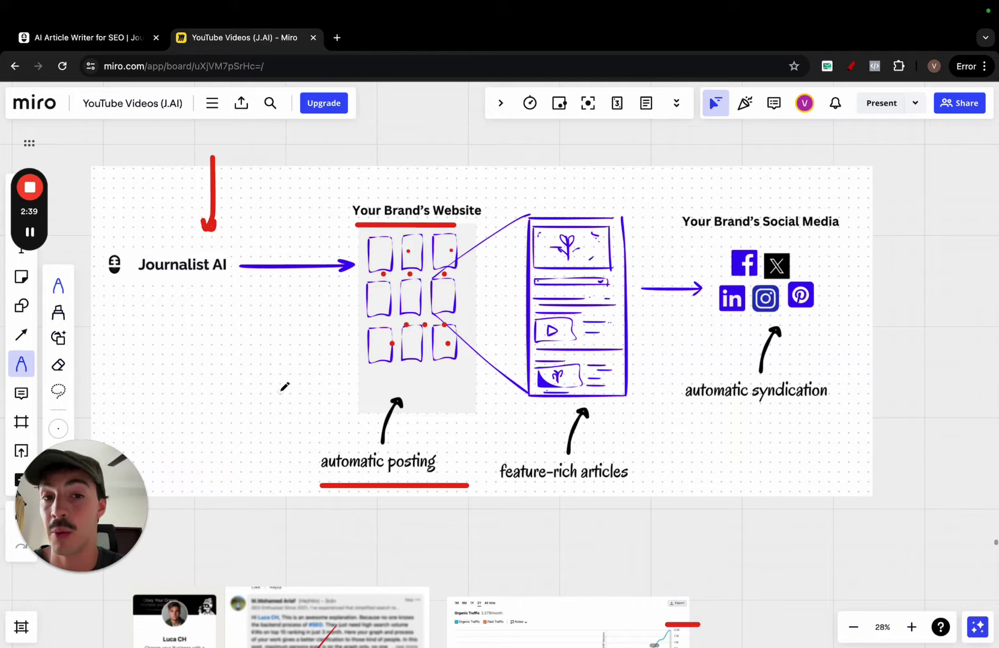
{"action": "left_click_drag", "start_coordinate": [497, 489], "coordinate": [587, 490]}
{"action": "scroll", "coordinate": [603, 322], "scroll_direction": "down", "scroll_amount": 5}
{"action": "scroll", "coordinate": [369, 409], "scroll_direction": "left", "scroll_amount": 10}
{"action": "scroll", "coordinate": [369, 409], "scroll_direction": "right", "scroll_amount": 10}
{"action": "scroll", "coordinate": [370, 410], "scroll_direction": "up", "scroll_amount": 5}
{"action": "scroll", "coordinate": [620, 273], "scroll_direction": "up", "scroll_amount": 3}
{"action": "scroll", "coordinate": [621, 273], "scroll_direction": "up", "scroll_amount": 3}
{"action": "scroll", "coordinate": [646, 323], "scroll_direction": "down", "scroll_amount": 3}
{"action": "scroll", "coordinate": [618, 289], "scroll_direction": "down", "scroll_amount": 2}
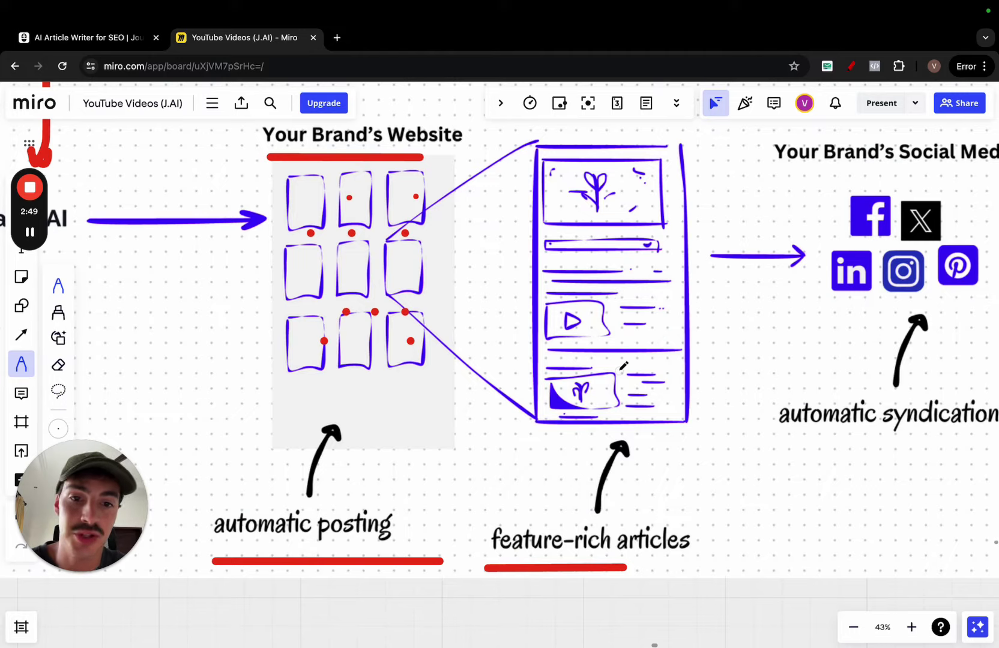
{"action": "scroll", "coordinate": [622, 368], "scroll_direction": "down", "scroll_amount": 2}
{"action": "scroll", "coordinate": [622, 367], "scroll_direction": "right", "scroll_amount": 2}
{"action": "scroll", "coordinate": [624, 365], "scroll_direction": "down", "scroll_amount": 1}
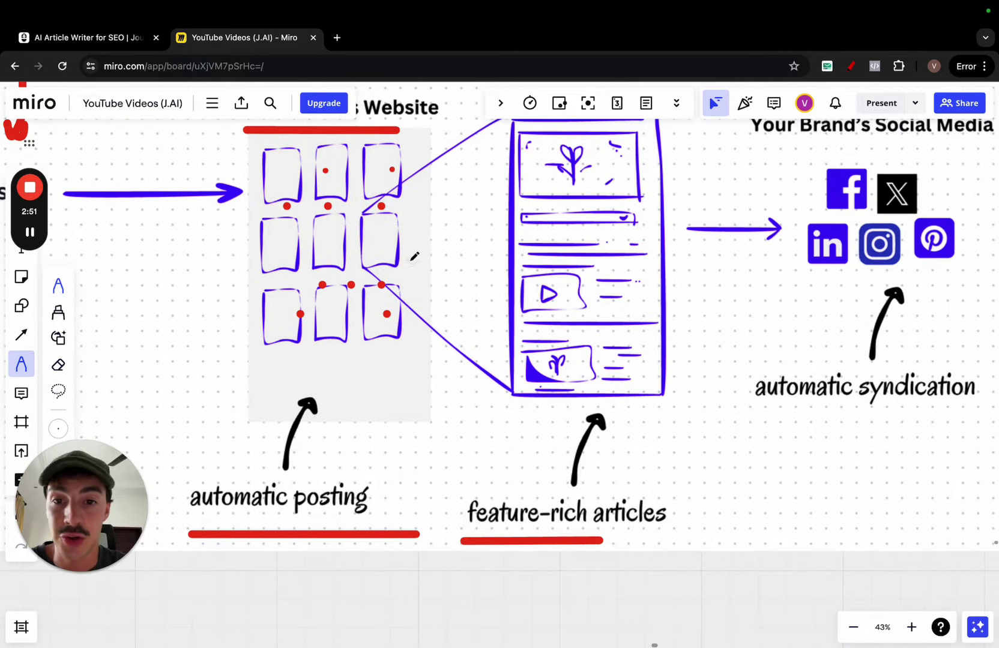
Step: Draw red arcs over the website boxes, undoing a loop around the diagram
{"action": "mouse_move", "coordinate": [382, 265]}
{"action": "left_mouse_down"}
{"action": "mouse_move", "coordinate": [364, 276]}
{"action": "mouse_move", "coordinate": [335, 267]}
{"action": "left_mouse_up"}
{"action": "left_click_drag", "start_coordinate": [379, 145], "coordinate": [338, 148]}
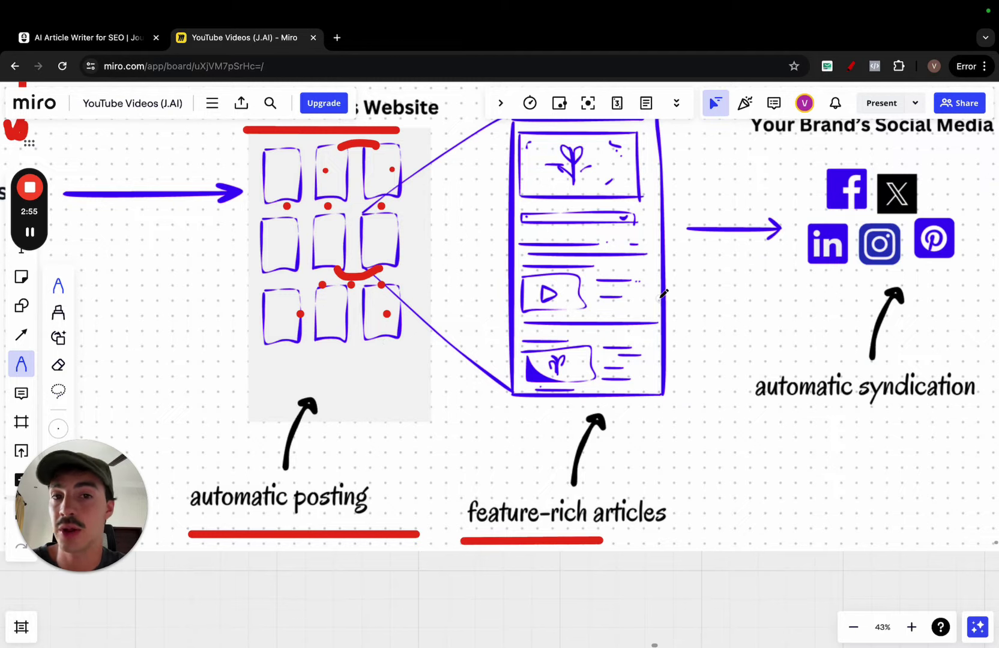
{"action": "scroll", "coordinate": [664, 293], "scroll_direction": "down", "scroll_amount": 3}
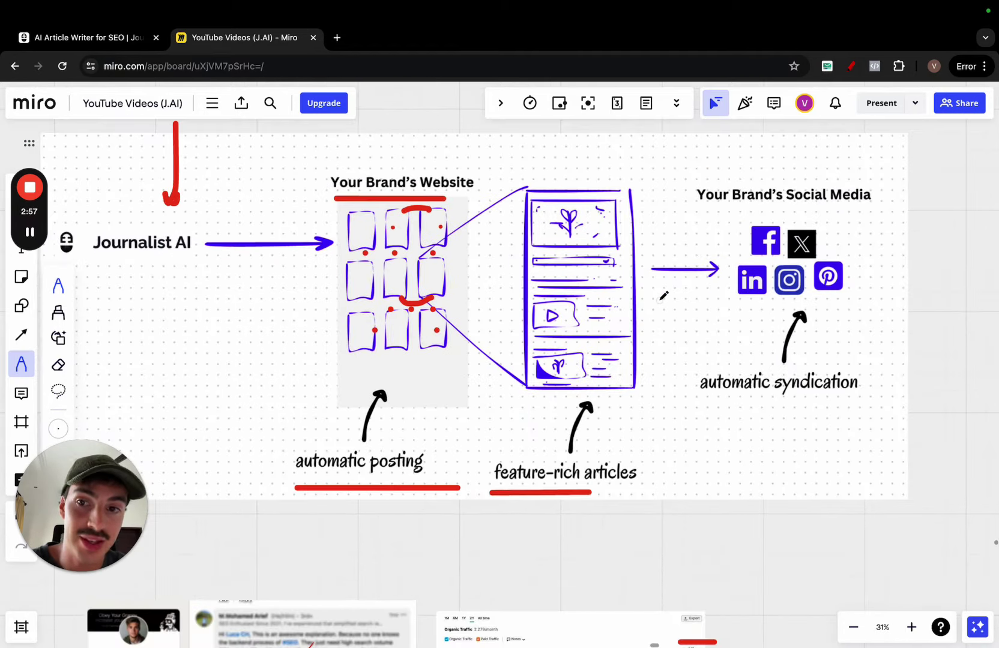
{"action": "scroll", "coordinate": [663, 295], "scroll_direction": "down", "scroll_amount": 2}
{"action": "scroll", "coordinate": [590, 231], "scroll_direction": "down", "scroll_amount": 1}
{"action": "left_click_drag", "start_coordinate": [552, 136], "coordinate": [596, 165]}
{"action": "key", "text": "ctrl+z"}
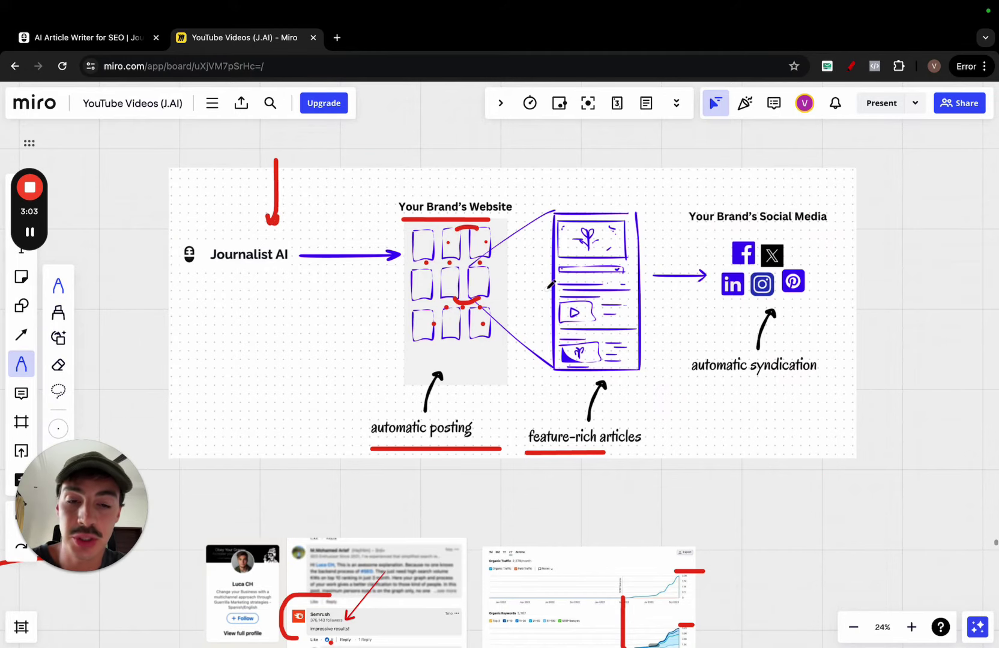
Step: Draw a left arrow from the grid and underline the social media heading and automatic syndication
{"action": "mouse_move", "coordinate": [415, 316]}
{"action": "left_mouse_down"}
{"action": "mouse_move", "coordinate": [226, 304]}
{"action": "mouse_move", "coordinate": [301, 334]}
{"action": "left_mouse_up"}
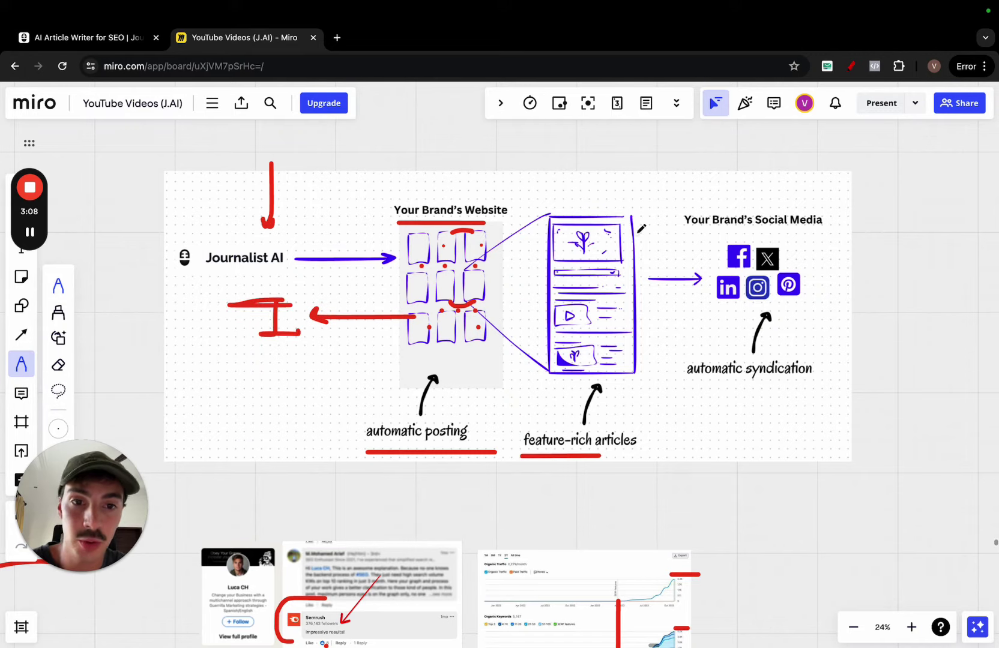
{"action": "left_click_drag", "start_coordinate": [671, 238], "coordinate": [817, 238]}
{"action": "left_click_drag", "start_coordinate": [690, 383], "coordinate": [809, 382]}
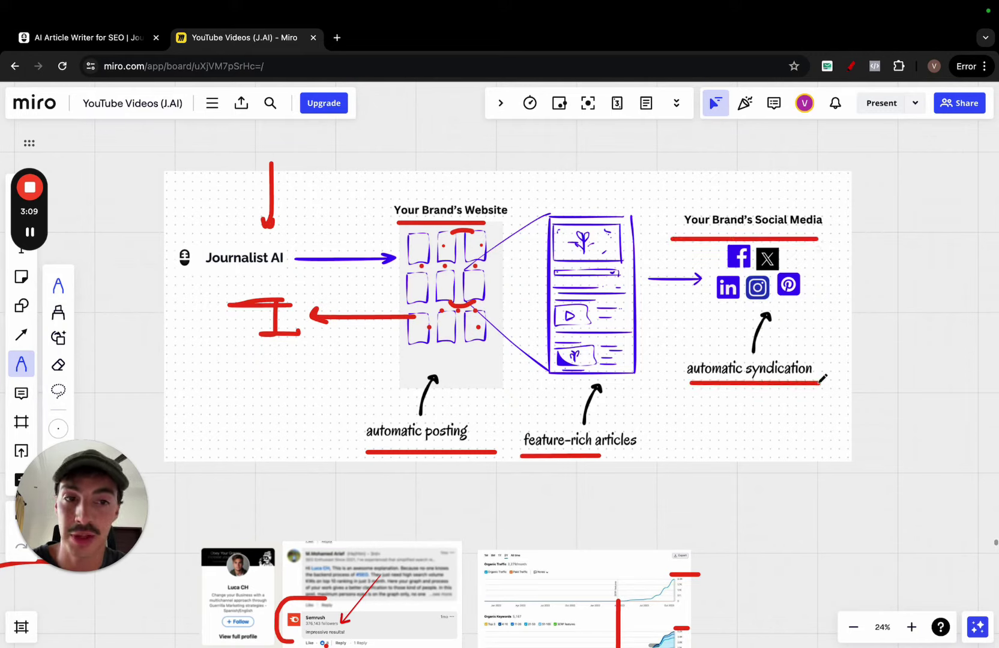
{"action": "scroll", "coordinate": [824, 378], "scroll_direction": "down", "scroll_amount": 5}
{"action": "scroll", "coordinate": [823, 378], "scroll_direction": "down", "scroll_amount": 5}
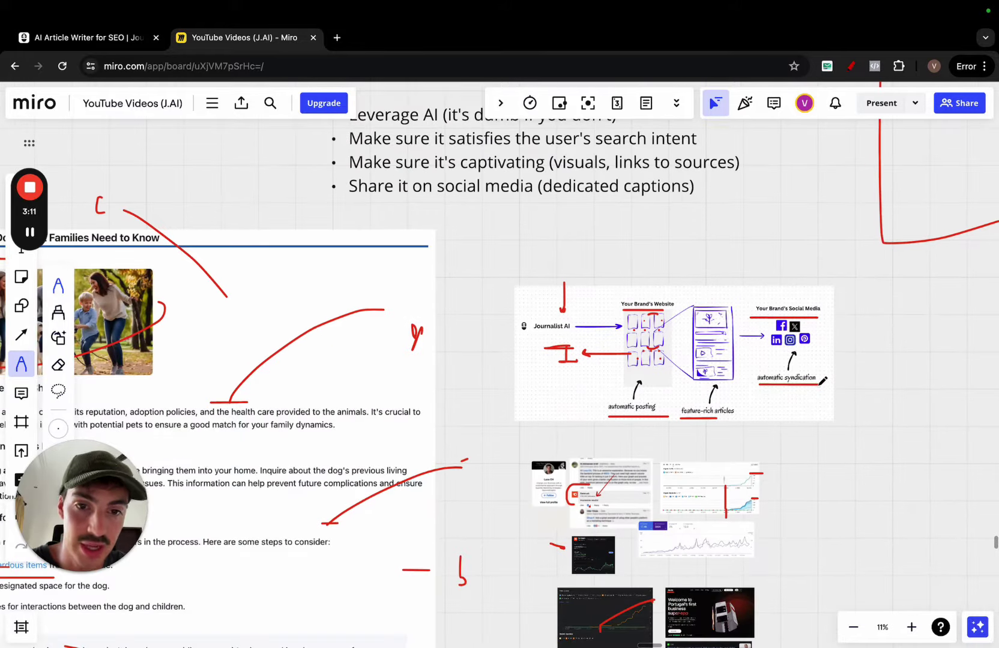
{"action": "scroll", "coordinate": [822, 380], "scroll_direction": "up", "scroll_amount": 1}
{"action": "scroll", "coordinate": [822, 381], "scroll_direction": "up", "scroll_amount": 1}
{"action": "scroll", "coordinate": [822, 381], "scroll_direction": "up", "scroll_amount": 1}
{"action": "scroll", "coordinate": [823, 381], "scroll_direction": "up", "scroll_amount": 1}
{"action": "scroll", "coordinate": [823, 381], "scroll_direction": "down", "scroll_amount": 1}
{"action": "scroll", "coordinate": [822, 381], "scroll_direction": "left", "scroll_amount": 1}
Step: Circle the screenshots, underline the search intent and social media bullets, and arrow up-left
{"action": "left_click_drag", "start_coordinate": [583, 169], "coordinate": [700, 182]}
{"action": "scroll", "coordinate": [681, 182], "scroll_direction": "down", "scroll_amount": 3}
{"action": "scroll", "coordinate": [681, 182], "scroll_direction": "up", "scroll_amount": 1}
{"action": "scroll", "coordinate": [681, 182], "scroll_direction": "down", "scroll_amount": 1}
{"action": "scroll", "coordinate": [681, 182], "scroll_direction": "down", "scroll_amount": 1}
{"action": "scroll", "coordinate": [681, 181], "scroll_direction": "left", "scroll_amount": 1}
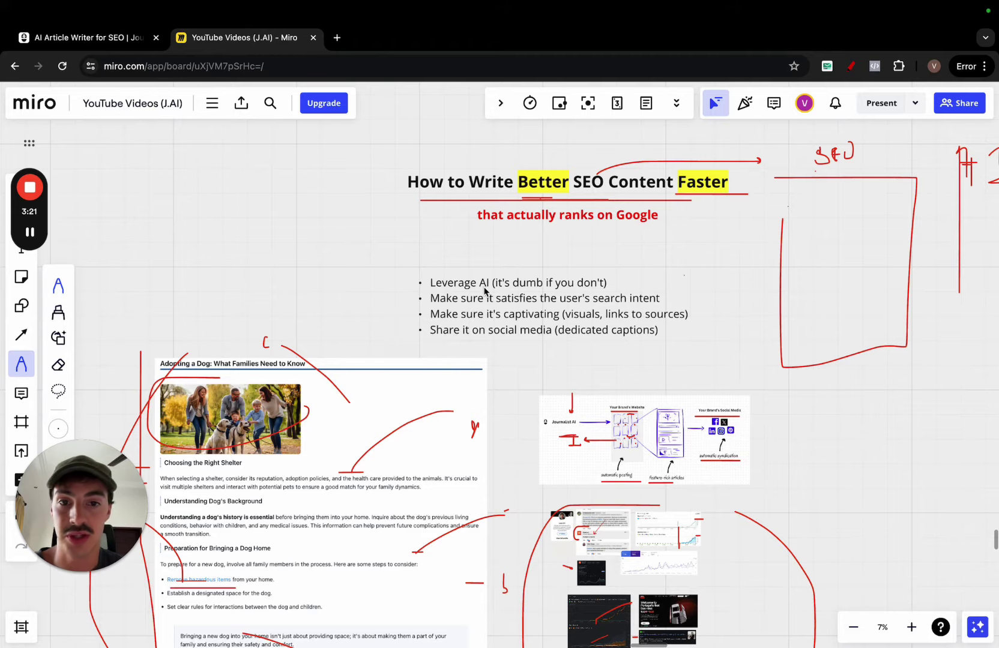
{"action": "scroll", "coordinate": [484, 290], "scroll_direction": "up", "scroll_amount": 2}
{"action": "left_click_drag", "start_coordinate": [722, 286], "coordinate": [668, 286]}
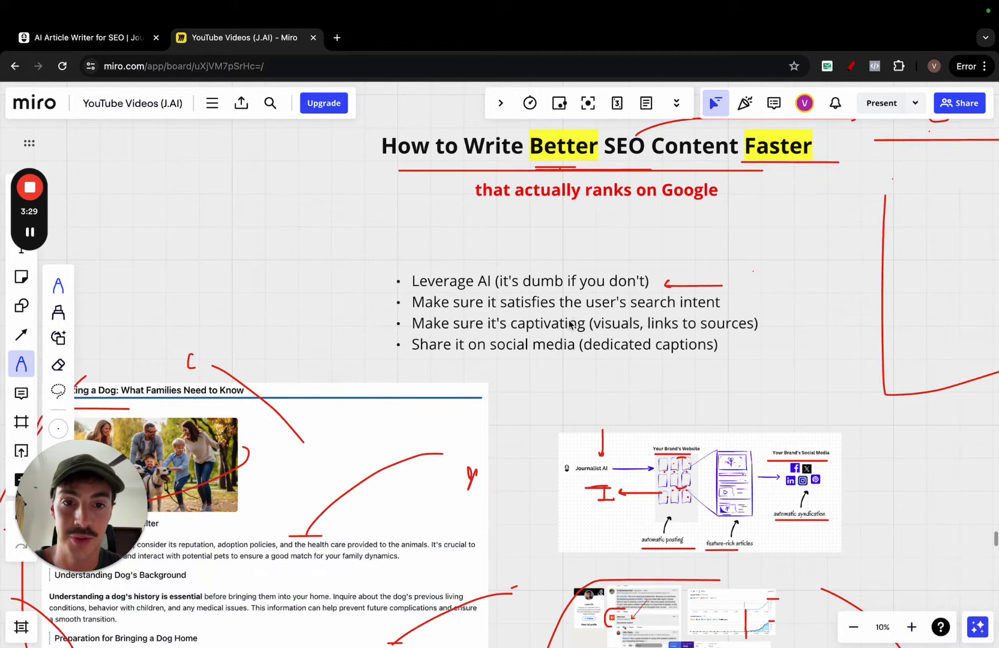
{"action": "left_click_drag", "start_coordinate": [420, 314], "coordinate": [695, 316]}
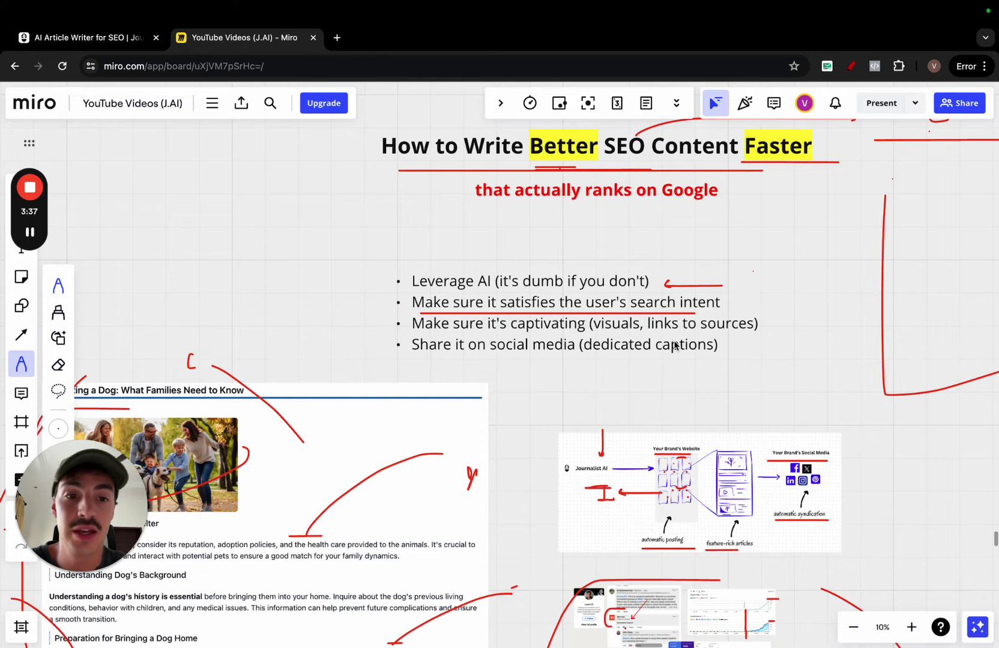
{"action": "scroll", "coordinate": [675, 345], "scroll_direction": "down", "scroll_amount": 2}
{"action": "left_click_drag", "start_coordinate": [382, 330], "coordinate": [747, 329]}
{"action": "scroll", "coordinate": [746, 330], "scroll_direction": "left", "scroll_amount": 5}
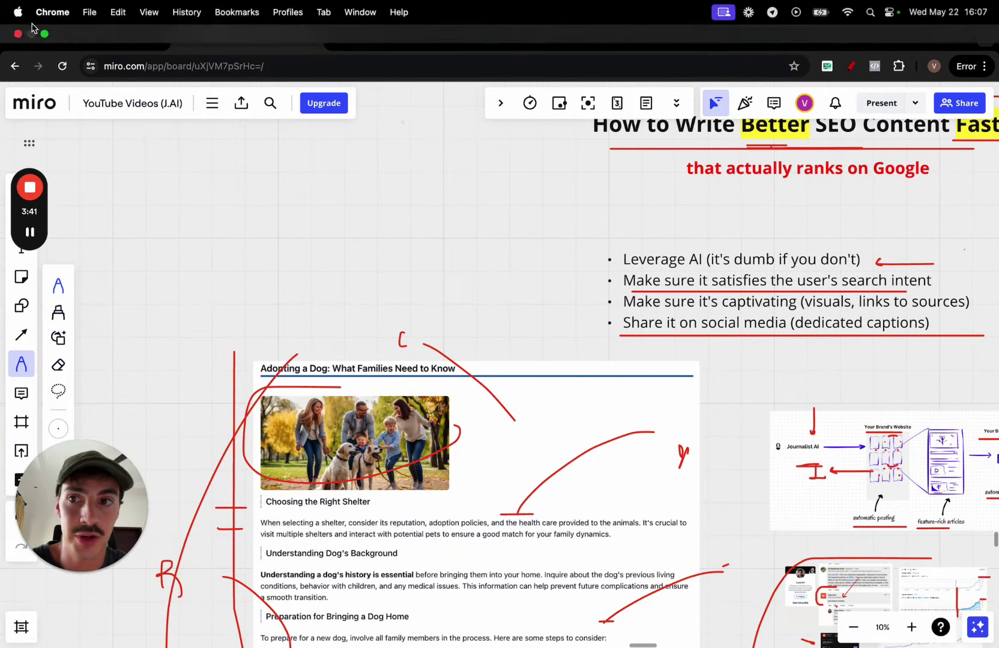
{"action": "left_click_drag", "start_coordinate": [609, 256], "coordinate": [372, 210]}
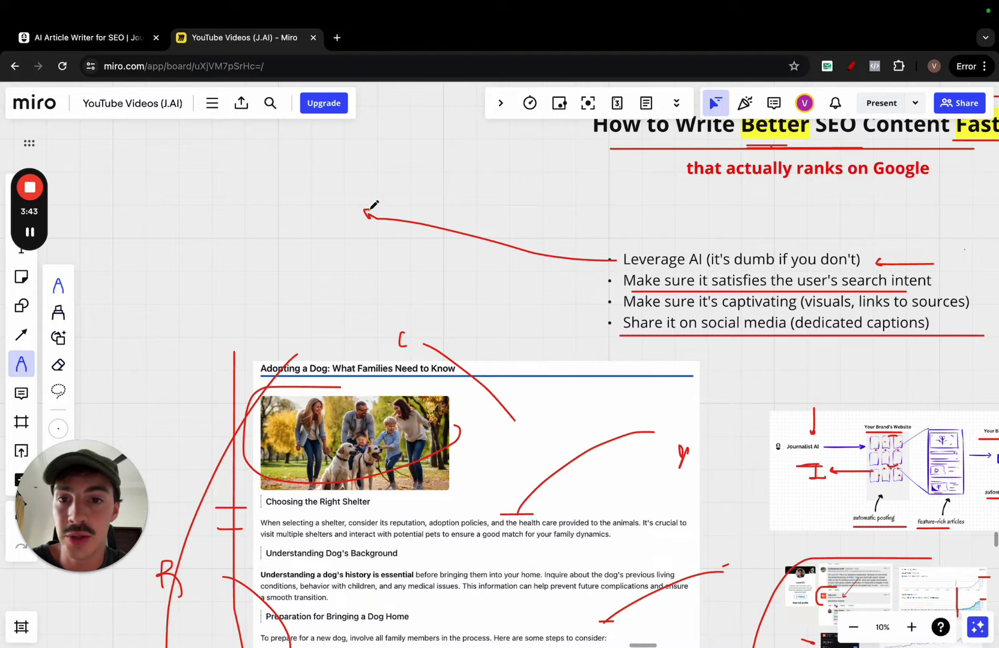
{"action": "scroll", "coordinate": [367, 218], "scroll_direction": "left", "scroll_amount": 5}
{"action": "scroll", "coordinate": [367, 219], "scroll_direction": "up", "scroll_amount": 3}
Step: Sketch a red staircase with arches climbing its steps
{"action": "mouse_move", "coordinate": [360, 390]}
{"action": "left_mouse_down"}
{"action": "mouse_move", "coordinate": [449, 330]}
{"action": "mouse_move", "coordinate": [665, 118]}
{"action": "mouse_move", "coordinate": [634, 145]}
{"action": "mouse_move", "coordinate": [635, 162]}
{"action": "left_mouse_up"}
{"action": "scroll", "coordinate": [661, 162], "scroll_direction": "up", "scroll_amount": 1}
{"action": "scroll", "coordinate": [660, 161], "scroll_direction": "up", "scroll_amount": 1}
{"action": "scroll", "coordinate": [634, 144], "scroll_direction": "up", "scroll_amount": 1}
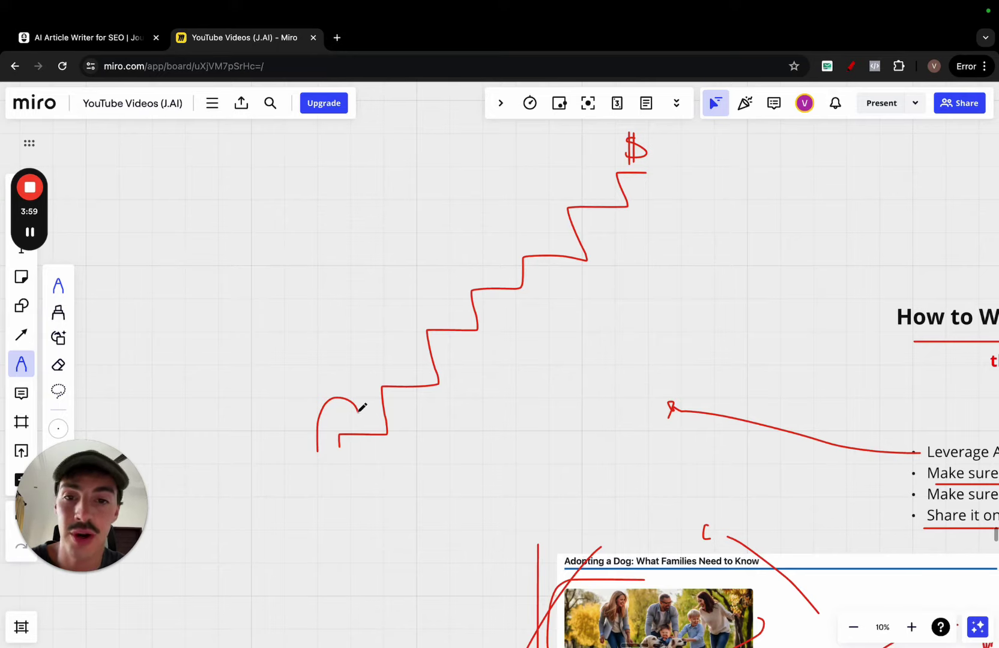
{"action": "mouse_move", "coordinate": [359, 412]}
{"action": "left_mouse_down"}
{"action": "mouse_move", "coordinate": [364, 374]}
{"action": "mouse_move", "coordinate": [405, 360]}
{"action": "left_mouse_up"}
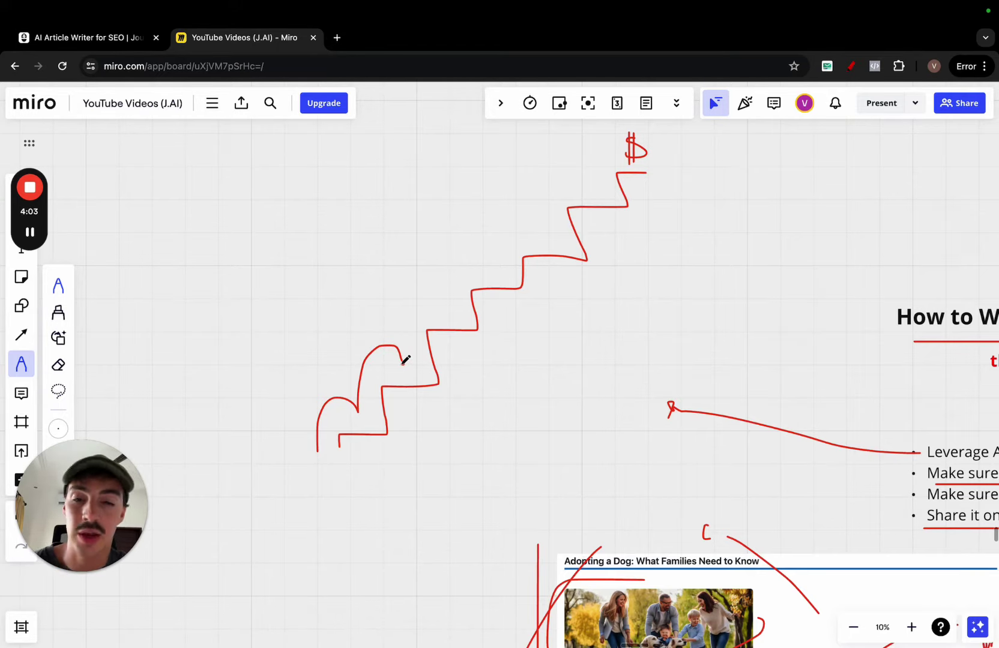
{"action": "mouse_move", "coordinate": [413, 320]}
{"action": "left_mouse_down"}
{"action": "mouse_move", "coordinate": [447, 316]}
{"action": "mouse_move", "coordinate": [455, 284]}
{"action": "mouse_move", "coordinate": [492, 268]}
{"action": "mouse_move", "coordinate": [538, 227]}
{"action": "mouse_move", "coordinate": [567, 224]}
{"action": "mouse_move", "coordinate": [616, 179]}
{"action": "left_mouse_up"}
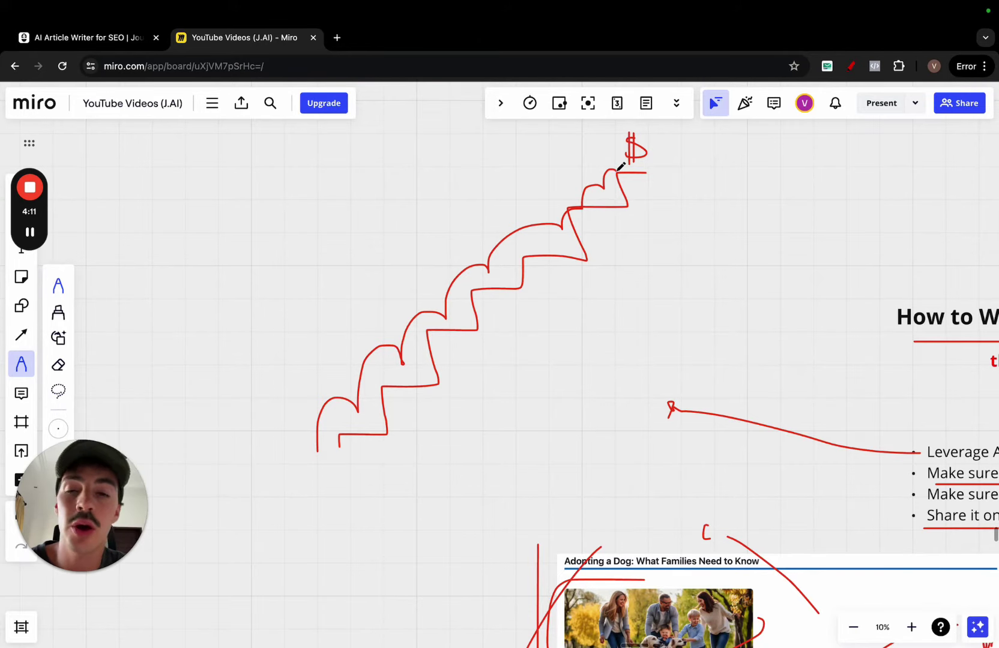
{"action": "scroll", "coordinate": [621, 167], "scroll_direction": "up", "scroll_amount": 1}
{"action": "scroll", "coordinate": [622, 166], "scroll_direction": "up", "scroll_amount": 2}
Step: Write the letters AI in red and circle them
{"action": "left_click_drag", "start_coordinate": [185, 317], "coordinate": [229, 260]}
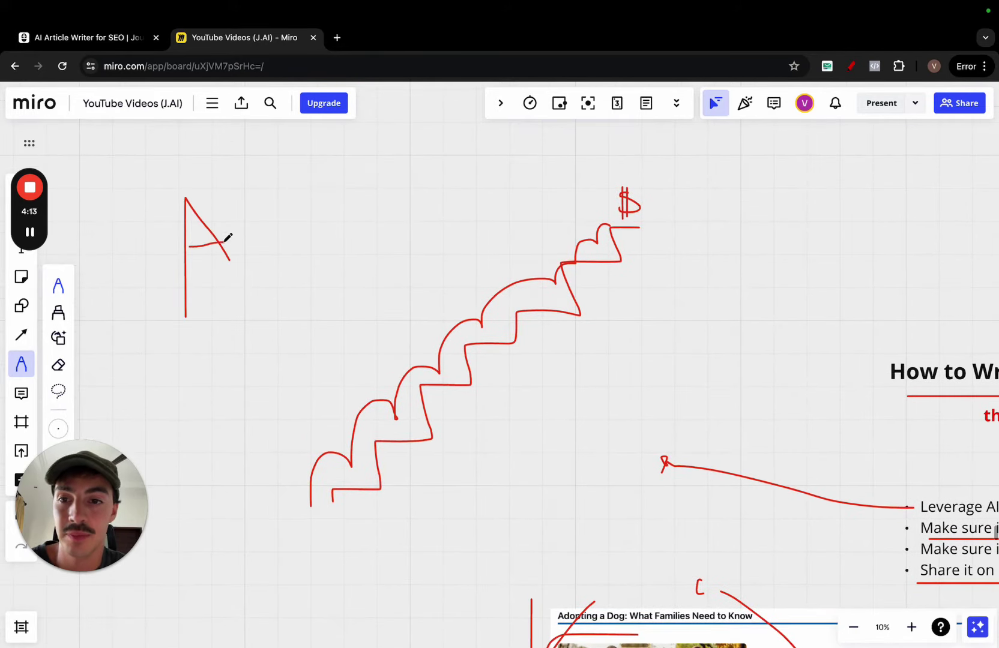
{"action": "left_click_drag", "start_coordinate": [247, 188], "coordinate": [248, 249]}
{"action": "left_click_drag", "start_coordinate": [231, 251], "coordinate": [259, 246]}
{"action": "mouse_move", "coordinate": [259, 164]}
{"action": "left_mouse_down"}
{"action": "mouse_move", "coordinate": [156, 201]}
{"action": "mouse_move", "coordinate": [226, 132]}
{"action": "left_mouse_up"}
Step: Add a curved arrow, KGPIS lettering and a second staircase line beside the sketch
{"action": "mouse_move", "coordinate": [260, 478]}
{"action": "left_mouse_down"}
{"action": "mouse_move", "coordinate": [466, 253]}
{"action": "mouse_move", "coordinate": [564, 240]}
{"action": "left_mouse_up"}
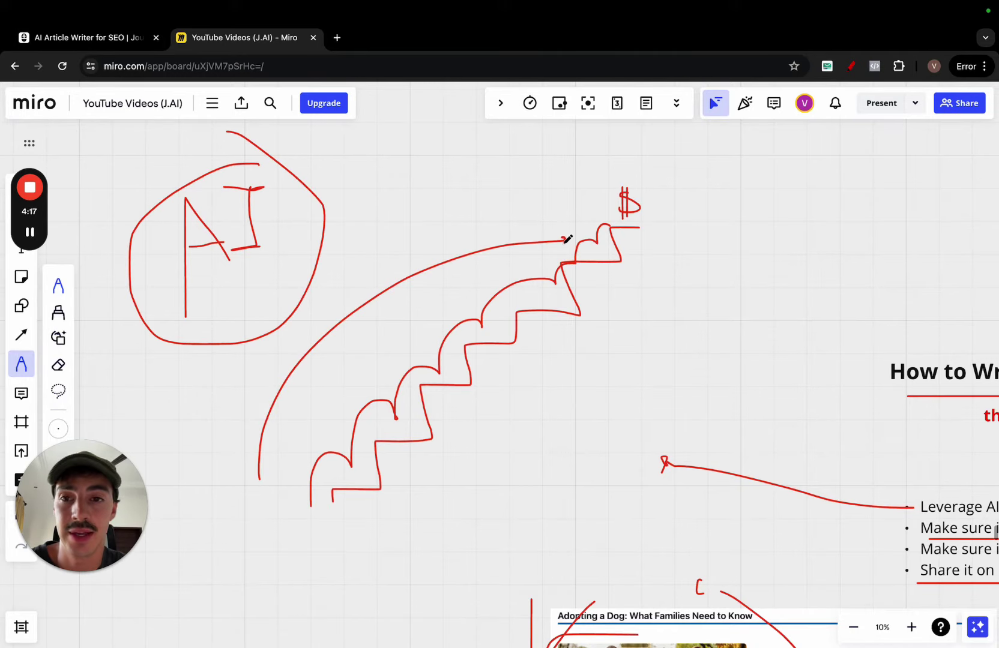
{"action": "mouse_move", "coordinate": [367, 233]}
{"action": "left_mouse_down"}
{"action": "mouse_move", "coordinate": [367, 254]}
{"action": "mouse_move", "coordinate": [440, 216]}
{"action": "mouse_move", "coordinate": [471, 221]}
{"action": "left_mouse_up"}
{"action": "left_click_drag", "start_coordinate": [465, 221], "coordinate": [481, 220]}
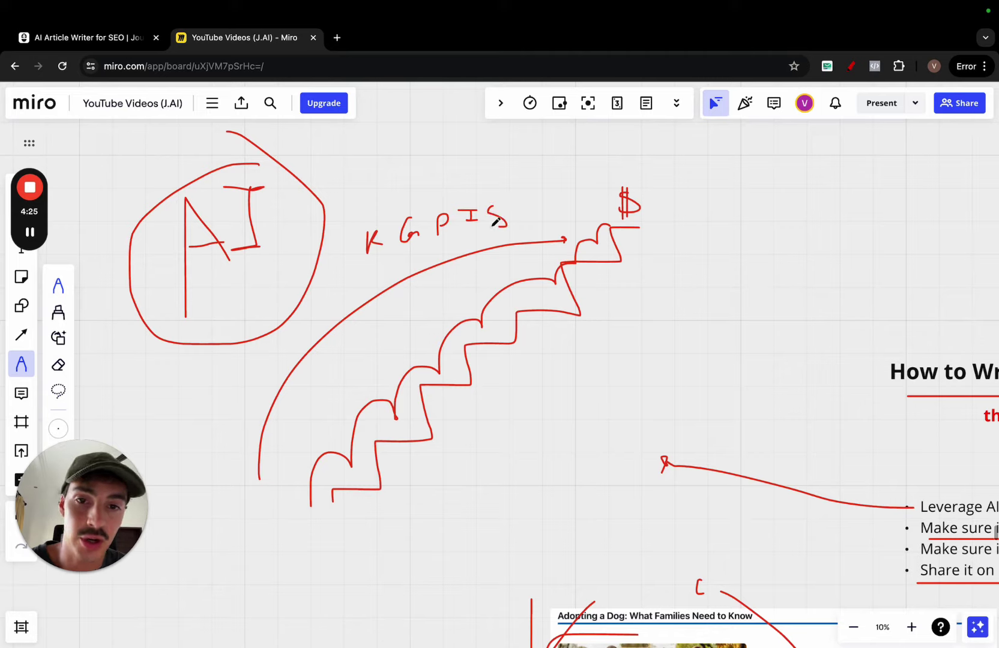
{"action": "mouse_move", "coordinate": [299, 507]}
{"action": "left_mouse_down"}
{"action": "mouse_move", "coordinate": [425, 375]}
{"action": "mouse_move", "coordinate": [558, 262]}
{"action": "mouse_move", "coordinate": [574, 264]}
{"action": "left_mouse_up"}
{"action": "left_click_drag", "start_coordinate": [250, 482], "coordinate": [597, 233]}
{"action": "scroll", "coordinate": [581, 252], "scroll_direction": "down", "scroll_amount": 2}
{"action": "scroll", "coordinate": [581, 252], "scroll_direction": "down", "scroll_amount": 3}
{"action": "scroll", "coordinate": [581, 252], "scroll_direction": "down", "scroll_amount": 3}
{"action": "scroll", "coordinate": [581, 252], "scroll_direction": "down", "scroll_amount": 2}
{"action": "scroll", "coordinate": [581, 252], "scroll_direction": "right", "scroll_amount": 3}
{"action": "scroll", "coordinate": [581, 252], "scroll_direction": "down", "scroll_amount": 2}
{"action": "left_click_drag", "start_coordinate": [579, 211], "coordinate": [572, 236]}
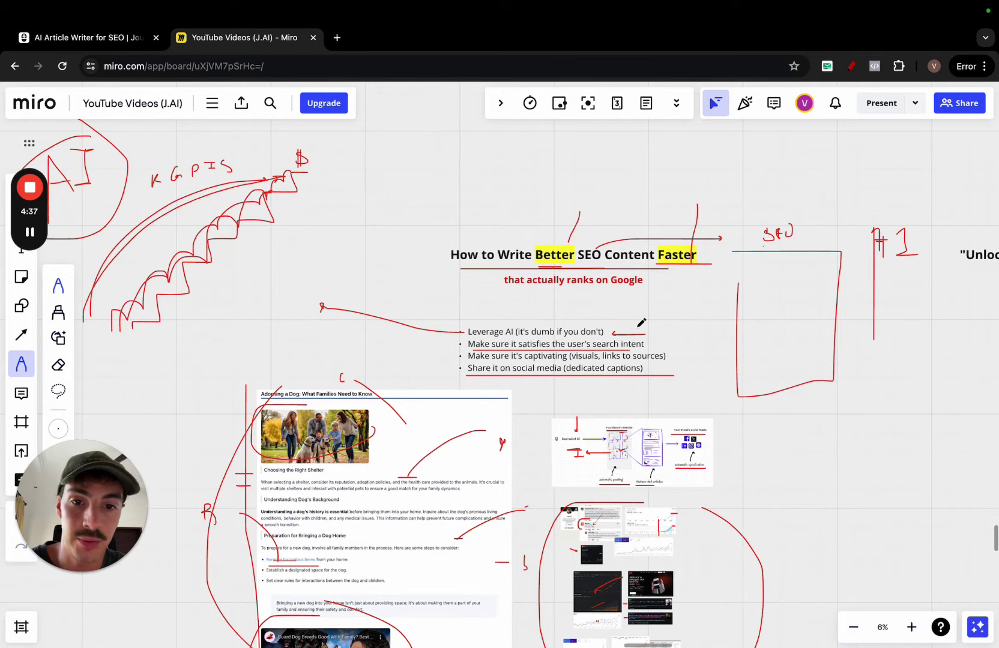
{"action": "scroll", "coordinate": [548, 360], "scroll_direction": "up", "scroll_amount": 2}
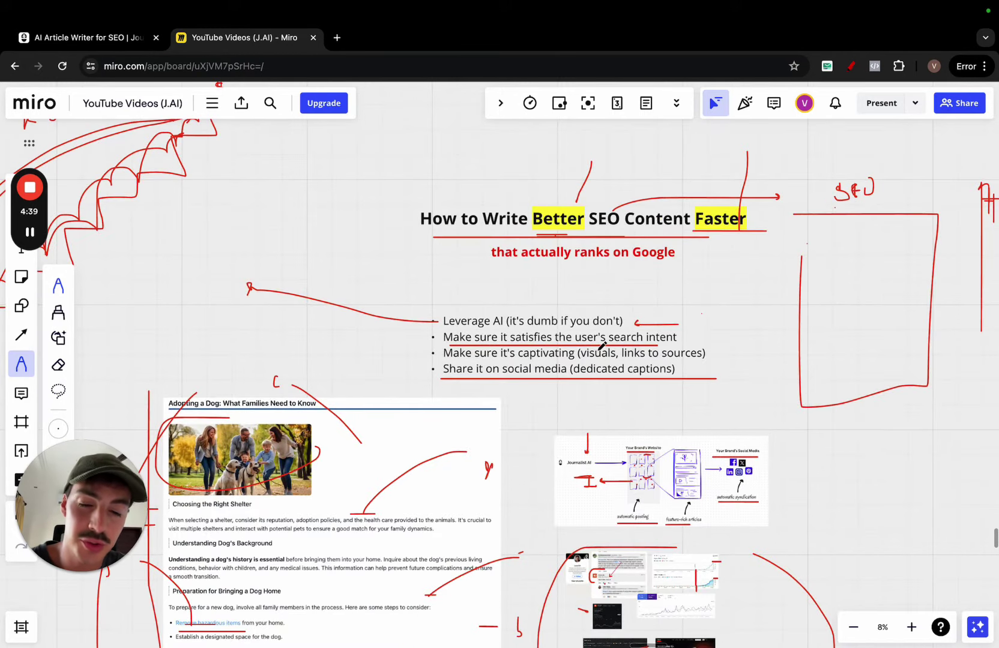
{"action": "scroll", "coordinate": [564, 346], "scroll_direction": "down", "scroll_amount": 3}
{"action": "scroll", "coordinate": [507, 296], "scroll_direction": "left", "scroll_amount": 2}
{"action": "scroll", "coordinate": [478, 275], "scroll_direction": "down", "scroll_amount": 1}
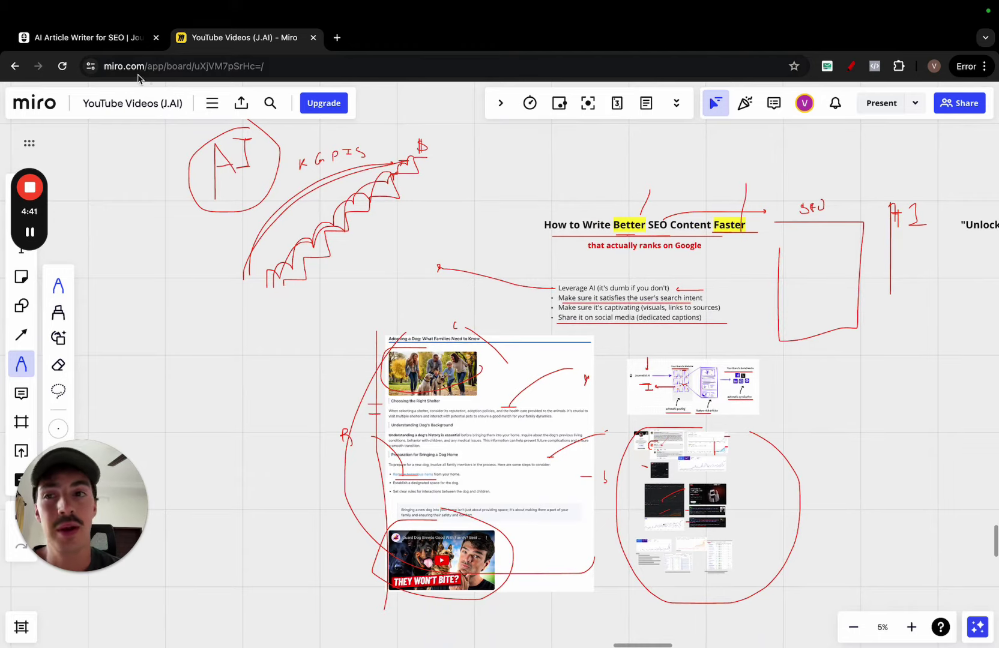
Step: Open the Journalist AI dashboard and reload it until the Generate Articles form loads
{"action": "left_click", "coordinate": [115, 44]}
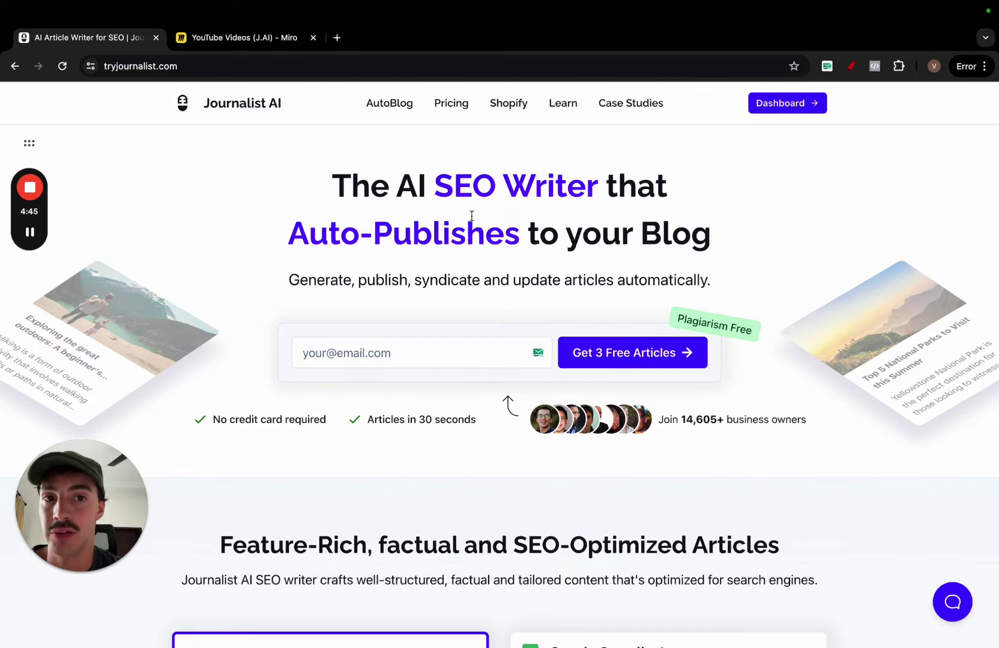
{"action": "left_click", "coordinate": [772, 108]}
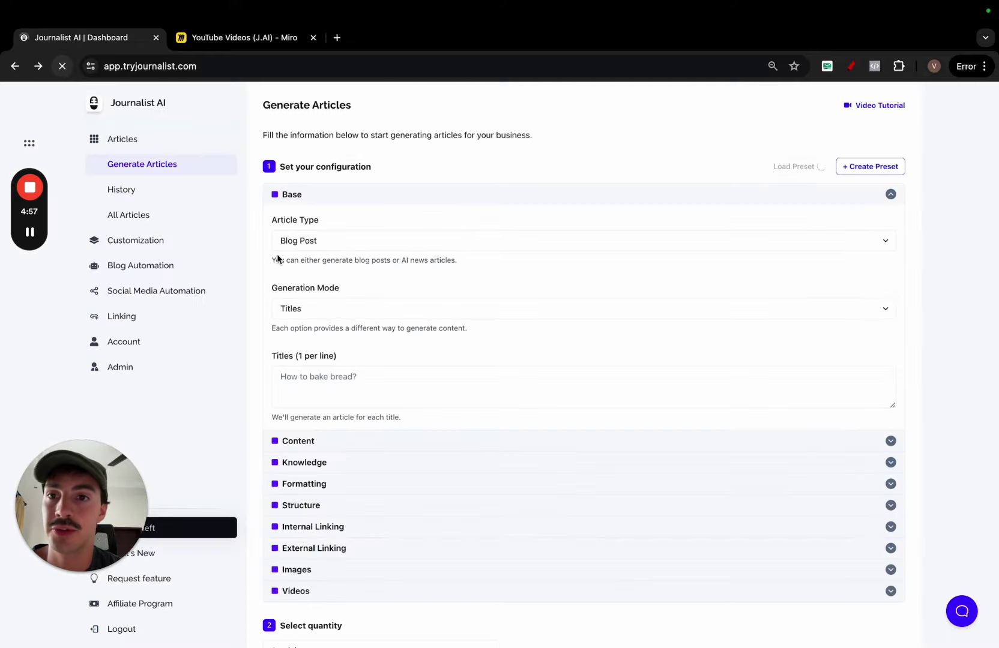
{"action": "left_click", "coordinate": [62, 66]}
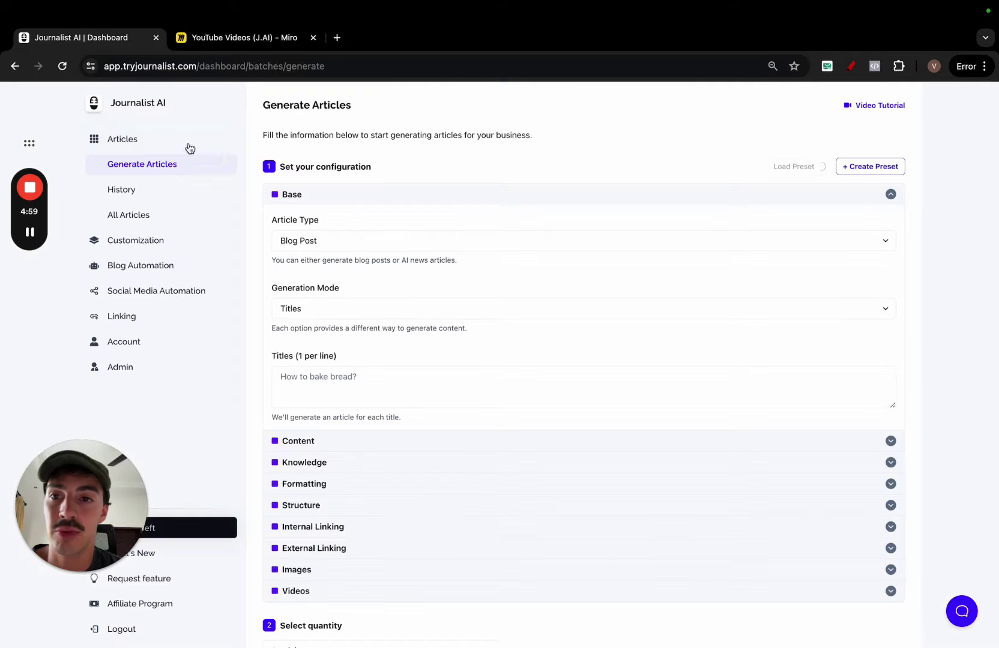
Step: Collapse Base settings and draw a red bracket beside the configuration sections
{"action": "left_click", "coordinate": [309, 195]}
{"action": "left_click", "coordinate": [848, 67]}
{"action": "left_click_drag", "start_coordinate": [253, 233], "coordinate": [254, 451]}
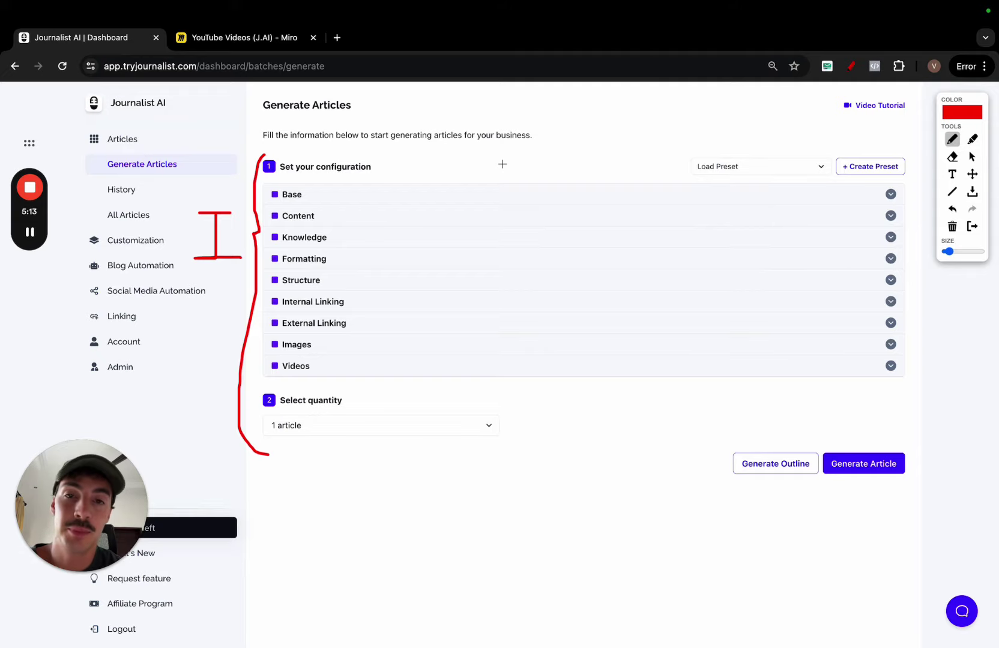
{"action": "left_click", "coordinate": [971, 156]}
Step: Set the batch to 300 articles and leave automatic YouTube videos switched on
{"action": "left_click", "coordinate": [372, 422]}
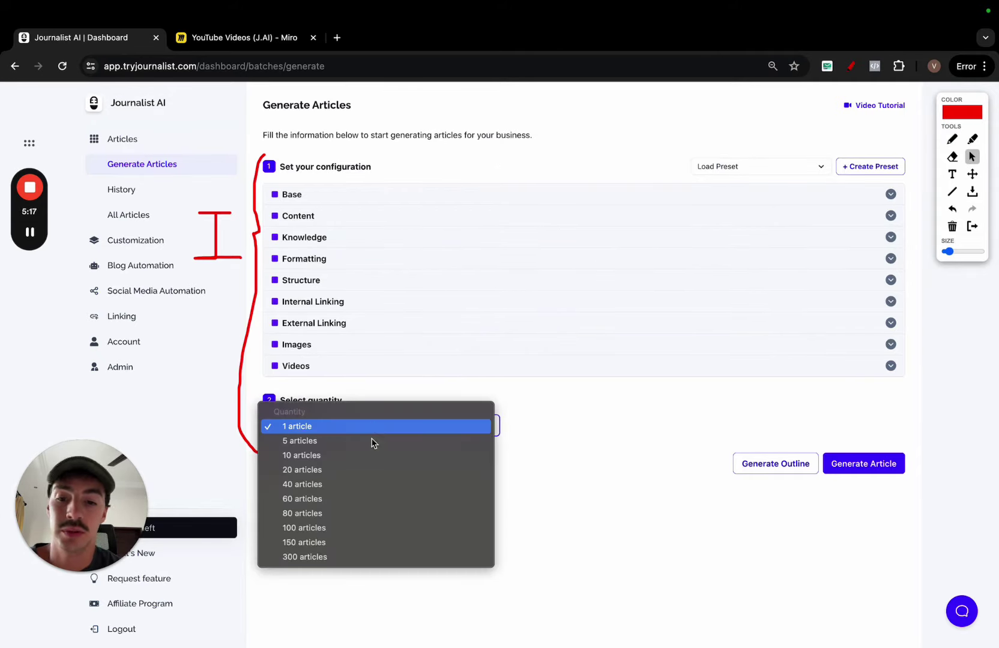
{"action": "left_click", "coordinate": [359, 554]}
{"action": "left_click", "coordinate": [363, 368]}
{"action": "left_click", "coordinate": [290, 412]}
{"action": "left_click", "coordinate": [284, 412]}
{"action": "left_click", "coordinate": [308, 367]}
Step: Enable in-article images and keep Stable Diffusion XL as the image provider
{"action": "left_click", "coordinate": [326, 348]}
{"action": "scroll", "coordinate": [328, 353], "scroll_direction": "down", "scroll_amount": 3}
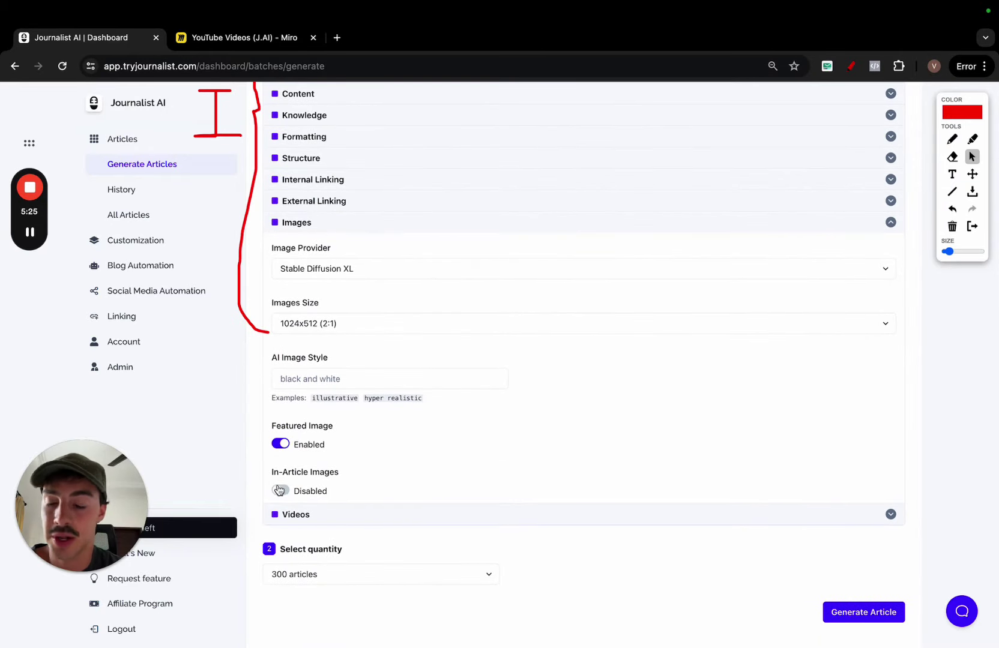
{"action": "left_click", "coordinate": [279, 490]}
{"action": "left_click", "coordinate": [336, 273]}
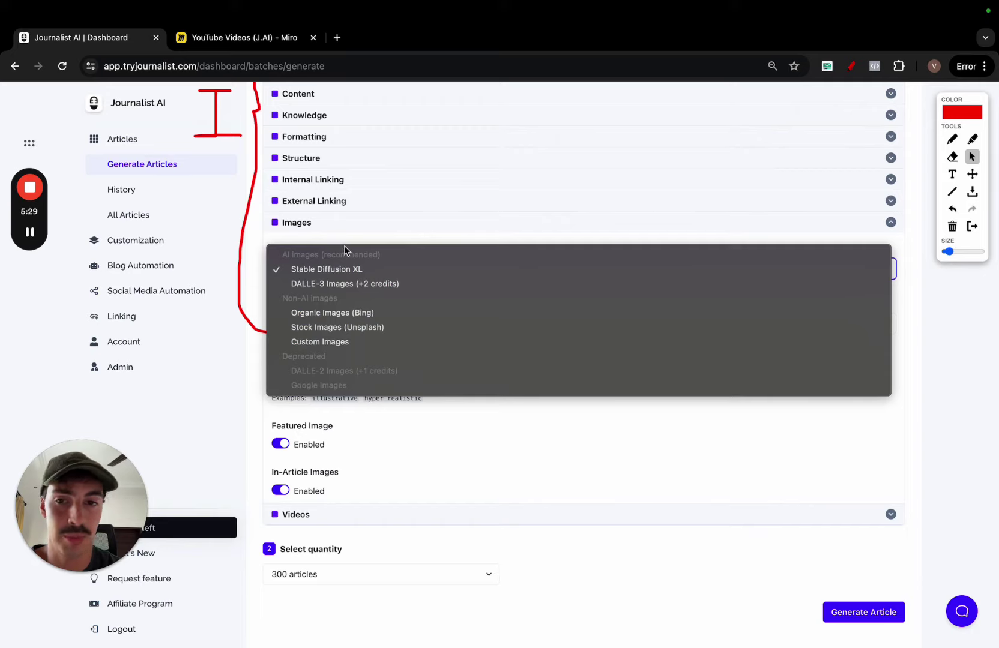
{"action": "left_click", "coordinate": [332, 244]}
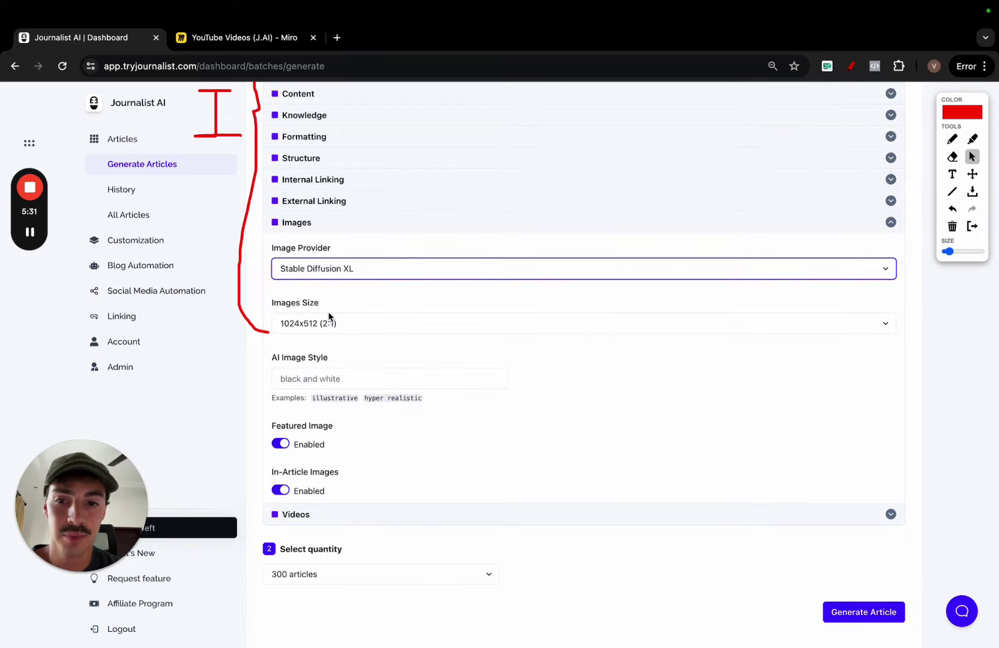
{"action": "scroll", "coordinate": [316, 281], "scroll_direction": "down", "scroll_amount": 1}
Step: Collapse the Images section and glance at the External and Internal Linking settings
{"action": "left_click", "coordinate": [338, 356]}
{"action": "left_click", "coordinate": [325, 204]}
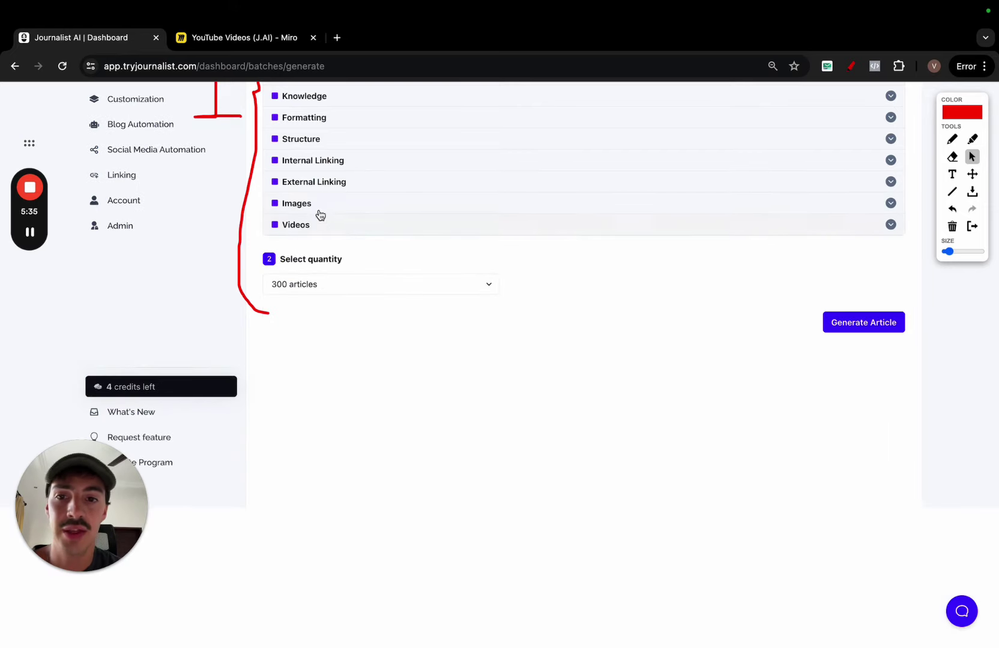
{"action": "left_click", "coordinate": [334, 186]}
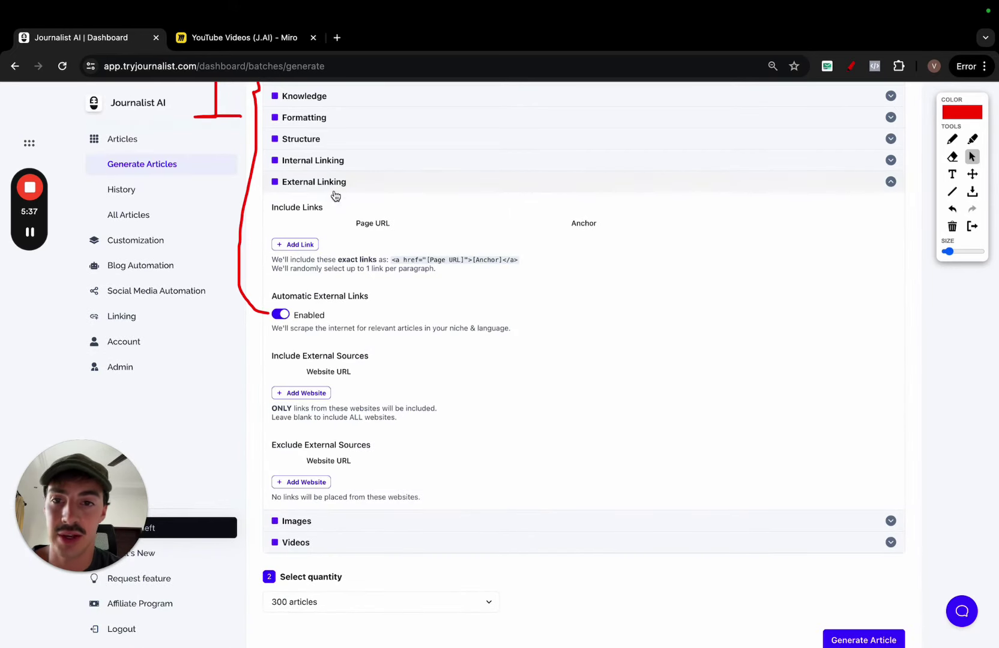
{"action": "left_click", "coordinate": [334, 186]}
{"action": "left_click", "coordinate": [326, 164]}
{"action": "left_click", "coordinate": [337, 156]}
Step: Set the article size to Large and expand the Formatting, Knowledge and Content sections
{"action": "left_click", "coordinate": [344, 324]}
{"action": "left_click", "coordinate": [527, 285]}
{"action": "key", "text": "Down"}
{"action": "scroll", "coordinate": [529, 284], "scroll_direction": "up", "scroll_amount": 1}
{"action": "scroll", "coordinate": [530, 283], "scroll_direction": "up", "scroll_amount": 2}
{"action": "left_click", "coordinate": [330, 224]}
{"action": "left_click", "coordinate": [320, 200]}
{"action": "left_click", "coordinate": [345, 184]}
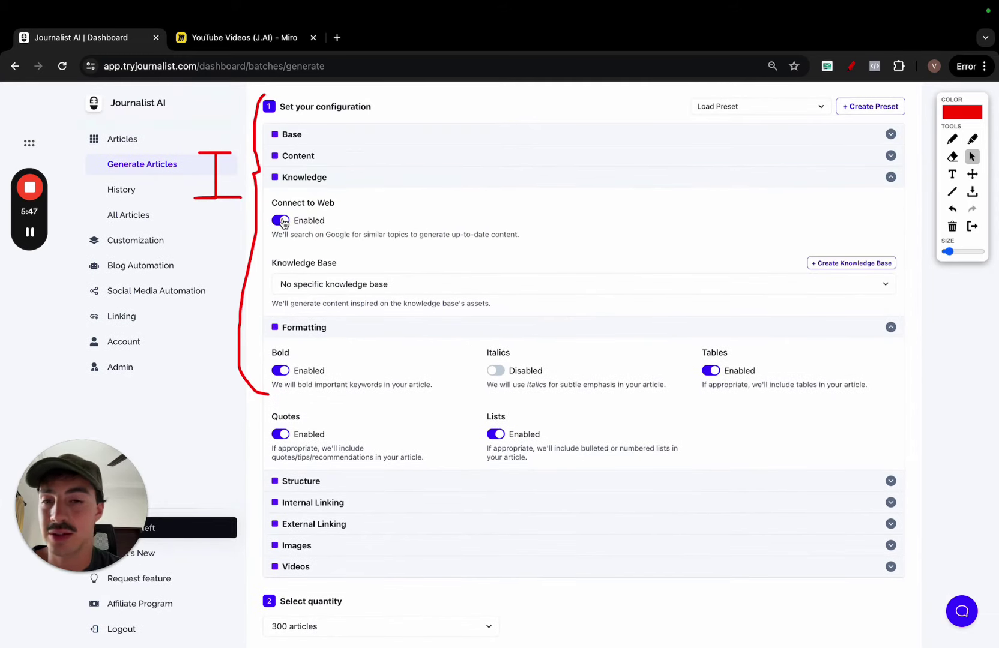
{"action": "left_click", "coordinate": [320, 158]}
Step: Keep English as the article language and target the United Kingdom
{"action": "left_click", "coordinate": [331, 206]}
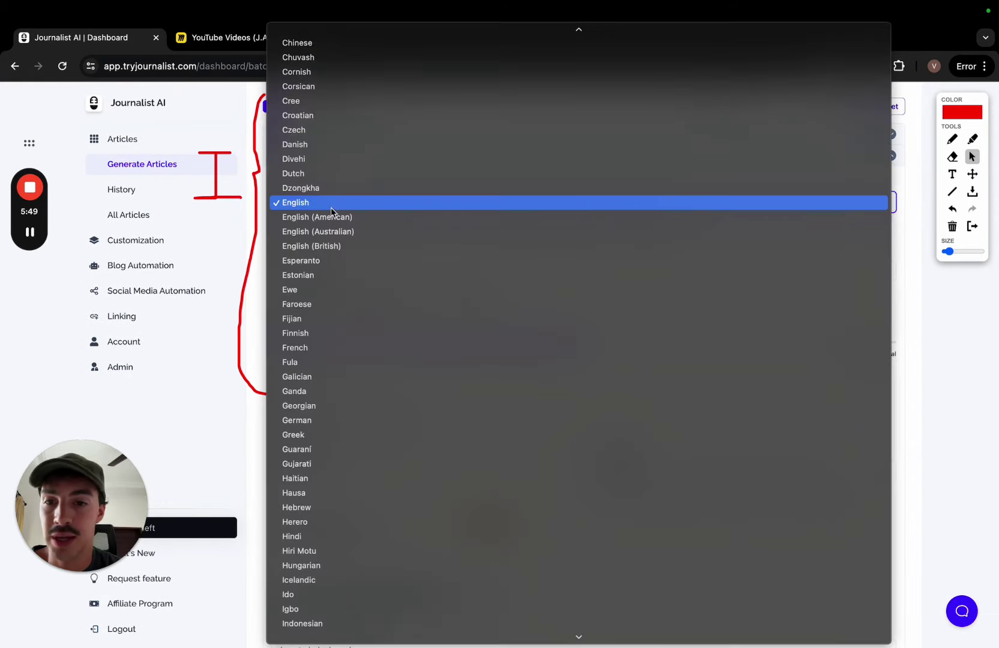
{"action": "left_click", "coordinate": [313, 202]}
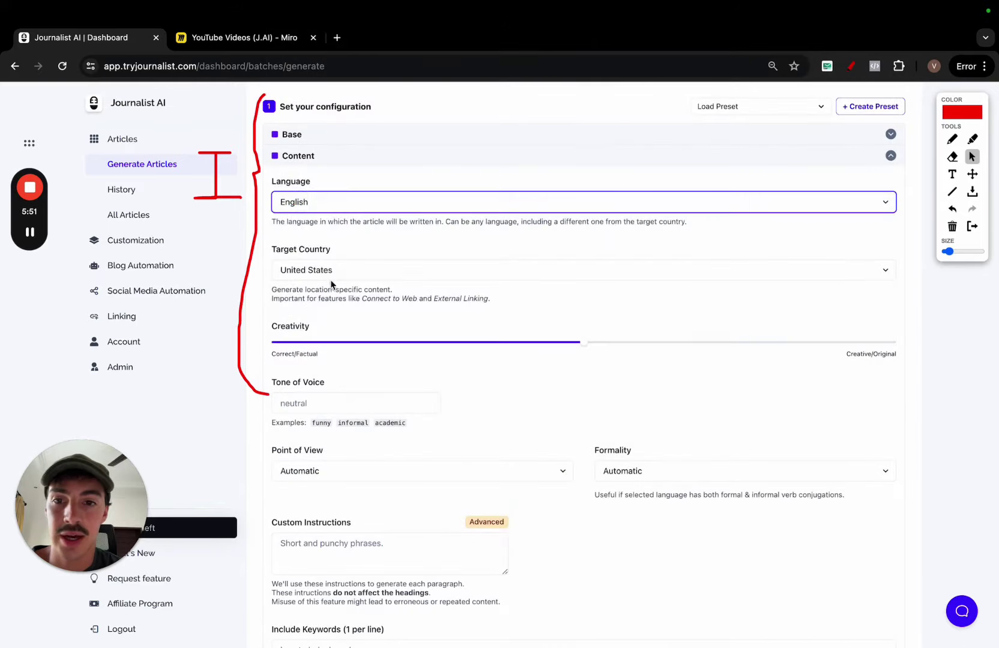
{"action": "left_click", "coordinate": [334, 270]}
{"action": "left_click", "coordinate": [349, 252]}
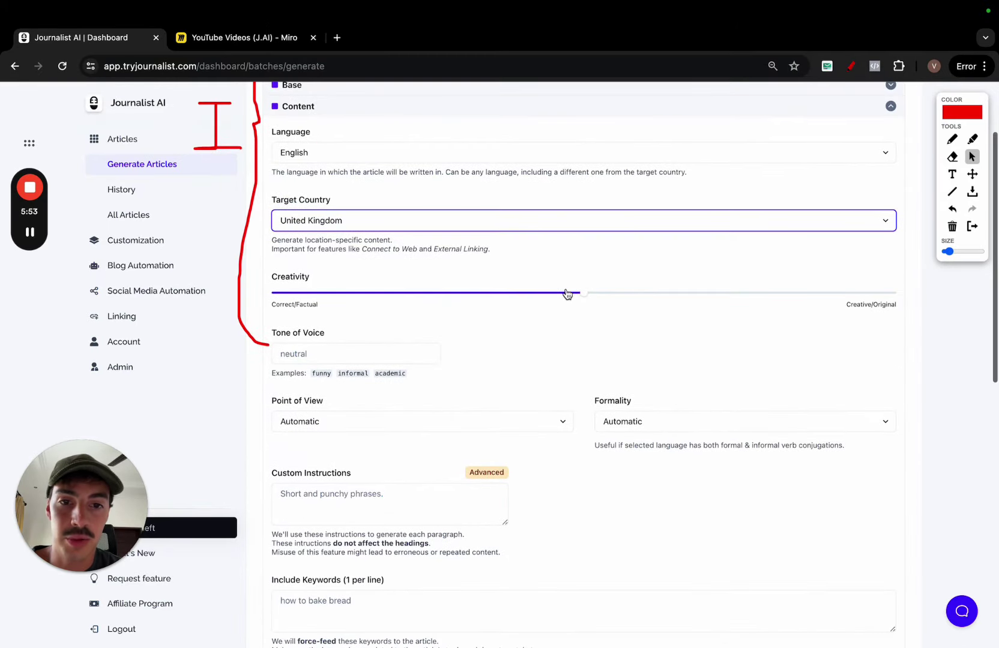
{"action": "left_click_drag", "start_coordinate": [567, 295], "coordinate": [869, 294]}
{"action": "scroll", "coordinate": [577, 386], "scroll_direction": "down", "scroll_amount": 1}
{"action": "scroll", "coordinate": [317, 249], "scroll_direction": "down", "scroll_amount": 3}
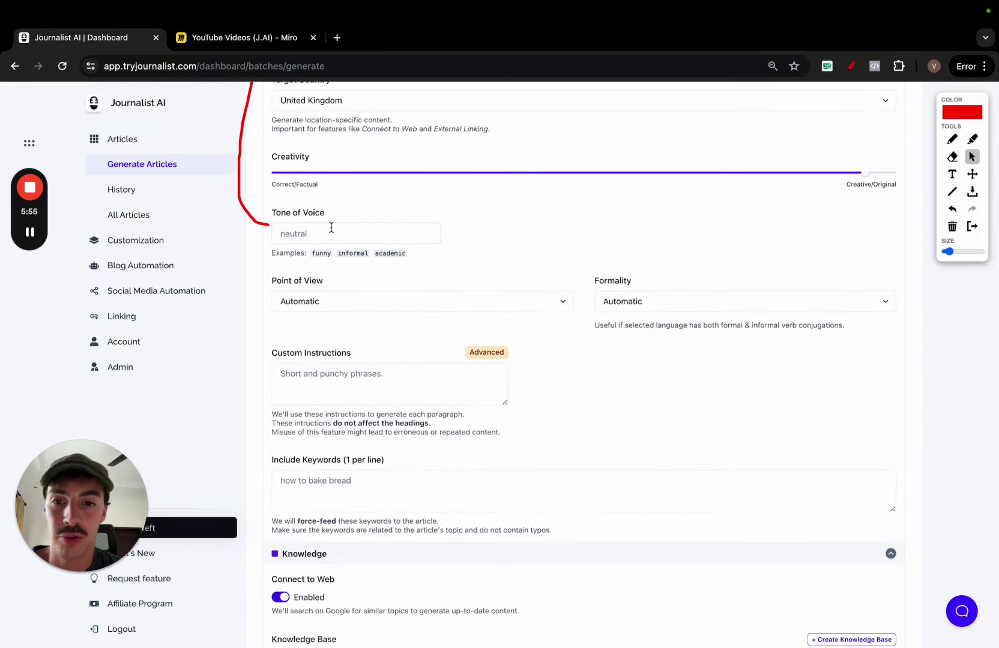
Step: Choose a formal tone, second-person point of view and informal style, then start a title
{"action": "left_click", "coordinate": [335, 234]}
{"action": "type", "text": "informal"}
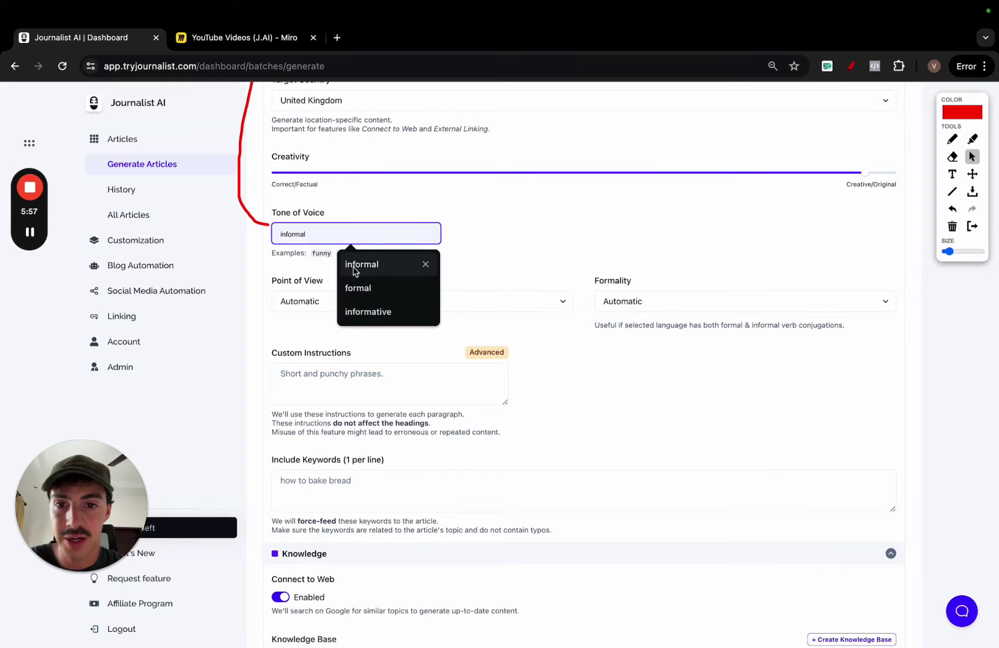
{"action": "left_click", "coordinate": [356, 283]}
{"action": "left_click", "coordinate": [330, 301]}
{"action": "left_click", "coordinate": [330, 346]}
{"action": "left_click", "coordinate": [663, 301]}
{"action": "left_click", "coordinate": [643, 330]}
{"action": "scroll", "coordinate": [395, 369], "scroll_direction": "up", "scroll_amount": 4}
{"action": "scroll", "coordinate": [395, 373], "scroll_direction": "up", "scroll_amount": 1}
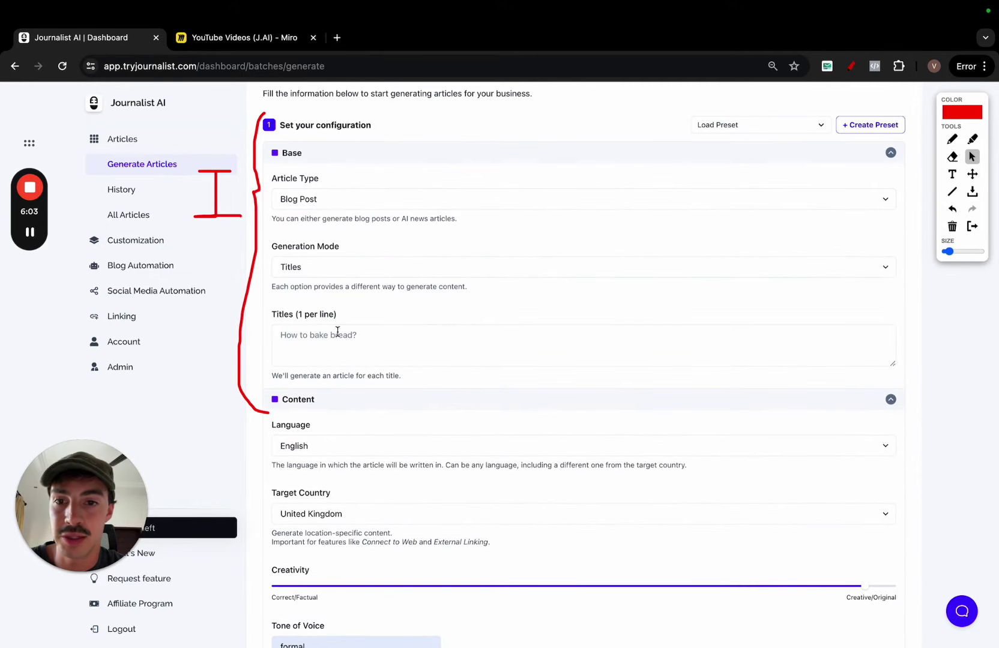
{"action": "left_click", "coordinate": [337, 333]}
{"action": "type", "text": "how"}
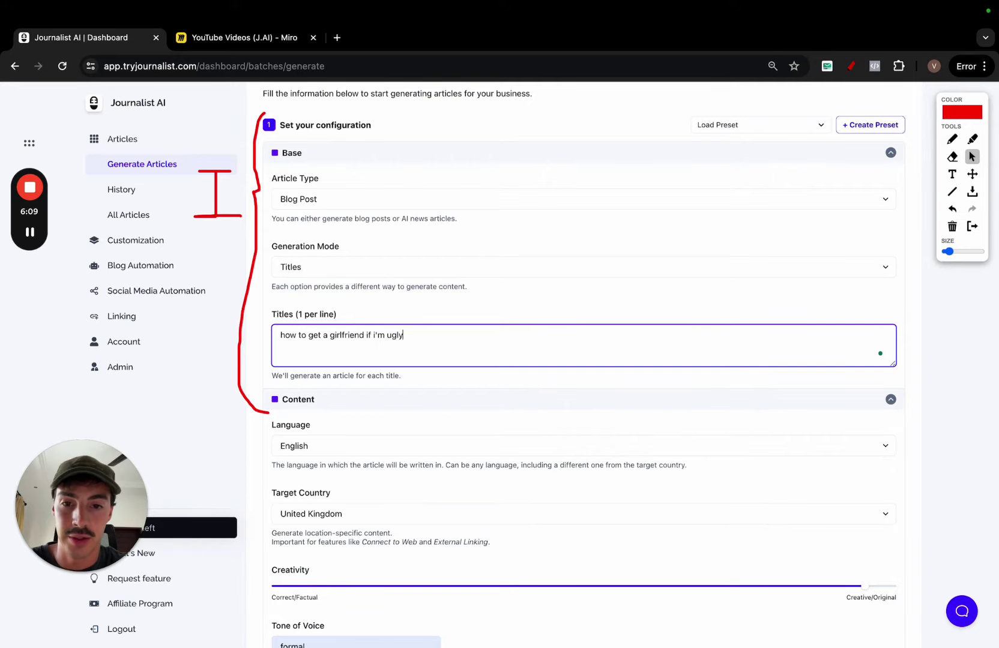
{"action": "scroll", "coordinate": [850, 329], "scroll_direction": "down", "scroll_amount": 5}
{"action": "scroll", "coordinate": [858, 469], "scroll_direction": "down", "scroll_amount": 5}
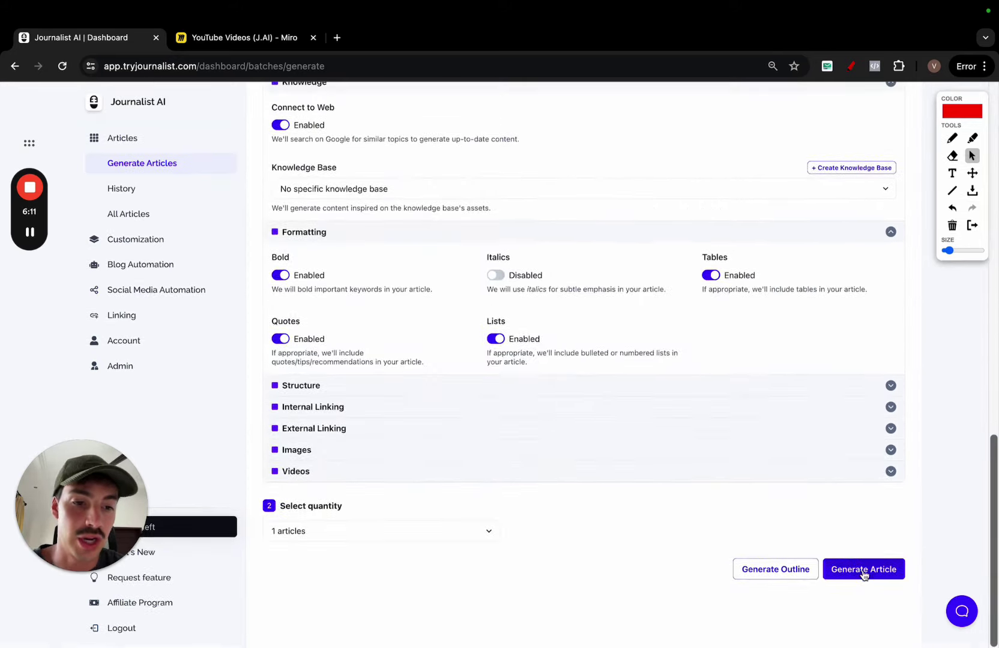
{"action": "scroll", "coordinate": [478, 359], "scroll_direction": "up", "scroll_amount": 3}
{"action": "scroll", "coordinate": [312, 273], "scroll_direction": "up", "scroll_amount": 5}
Step: Clear the drawings and preview the article from the Kid-friendly Dog Breeds 2024 batch in History
{"action": "left_click", "coordinate": [197, 202]}
{"action": "left_click", "coordinate": [972, 226]}
{"action": "scroll", "coordinate": [500, 329], "scroll_direction": "down", "scroll_amount": 1}
{"action": "scroll", "coordinate": [500, 328], "scroll_direction": "down", "scroll_amount": 3}
{"action": "scroll", "coordinate": [437, 320], "scroll_direction": "down", "scroll_amount": 1}
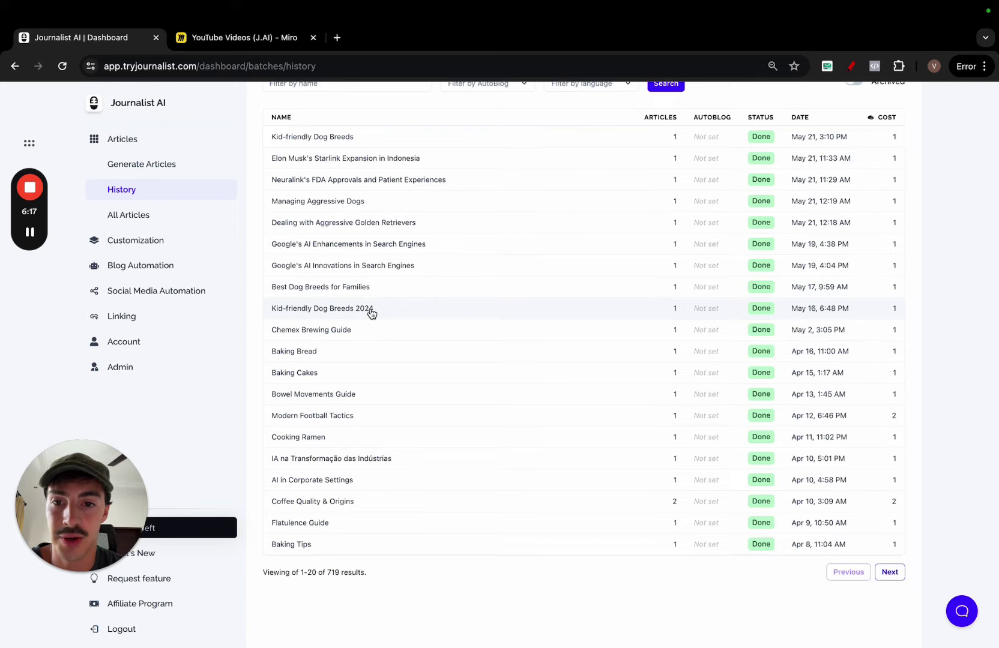
{"action": "left_click", "coordinate": [372, 312]}
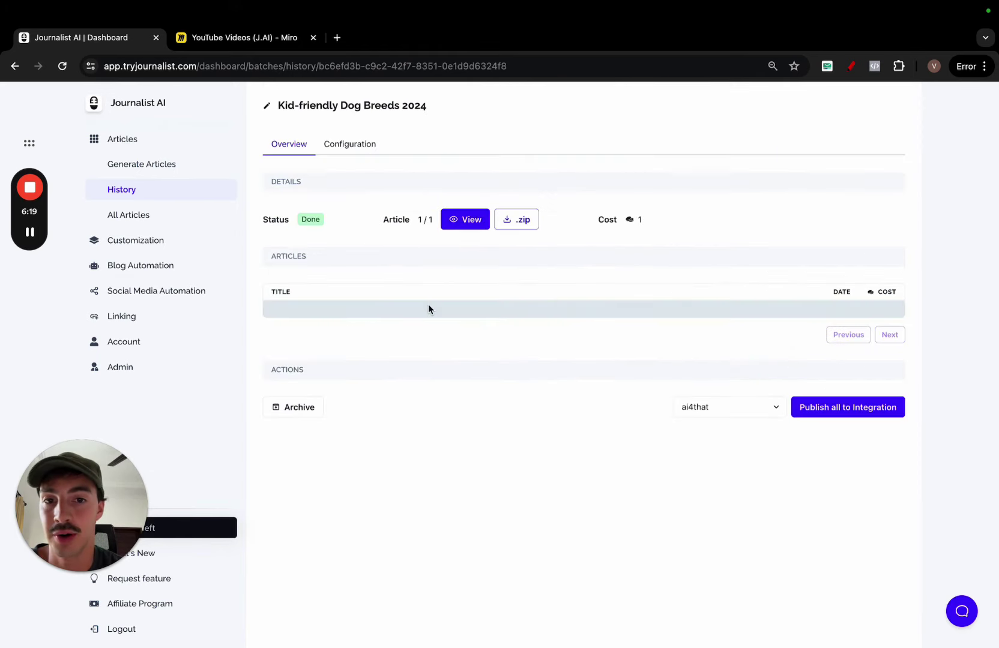
{"action": "left_click", "coordinate": [466, 225]}
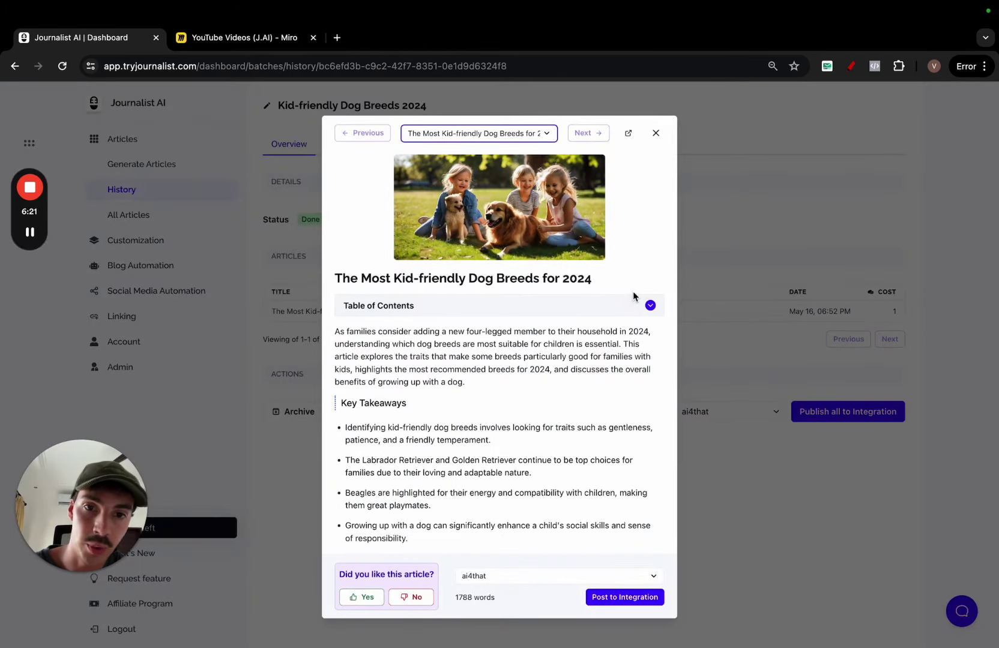
Step: Browse the article's table of contents and briefly play the embedded YouTube video
{"action": "left_click", "coordinate": [564, 310]}
{"action": "scroll", "coordinate": [539, 304], "scroll_direction": "down", "scroll_amount": 2}
{"action": "left_click", "coordinate": [440, 274]}
{"action": "scroll", "coordinate": [452, 270], "scroll_direction": "up", "scroll_amount": 5}
{"action": "scroll", "coordinate": [452, 269], "scroll_direction": "up", "scroll_amount": 5}
{"action": "left_click", "coordinate": [491, 311]}
{"action": "scroll", "coordinate": [468, 296], "scroll_direction": "down", "scroll_amount": 5}
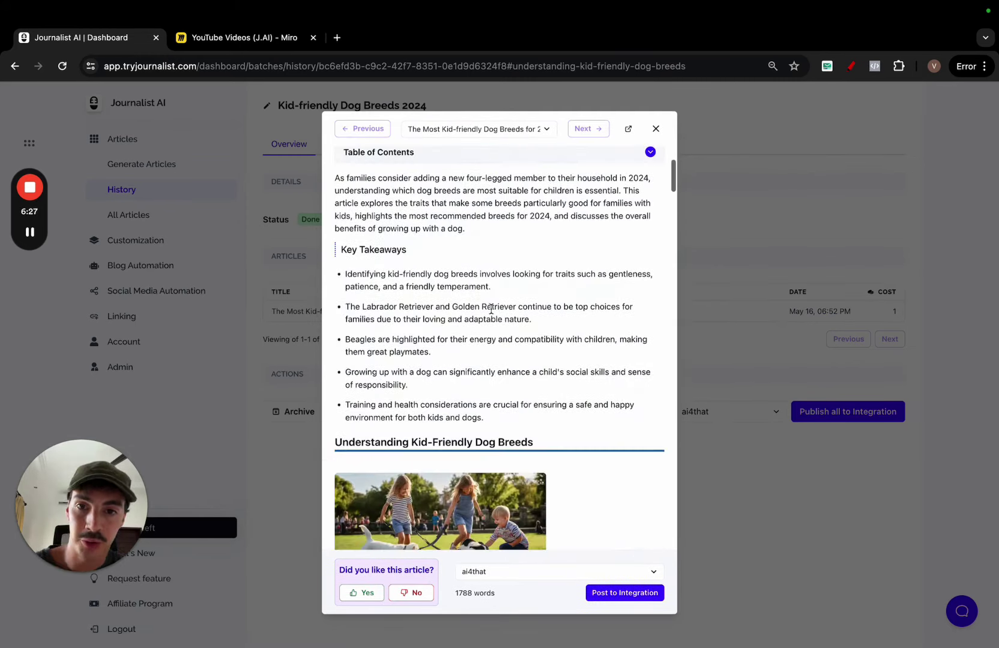
{"action": "scroll", "coordinate": [415, 232], "scroll_direction": "down", "scroll_amount": 3}
{"action": "scroll", "coordinate": [415, 233], "scroll_direction": "down", "scroll_amount": 3}
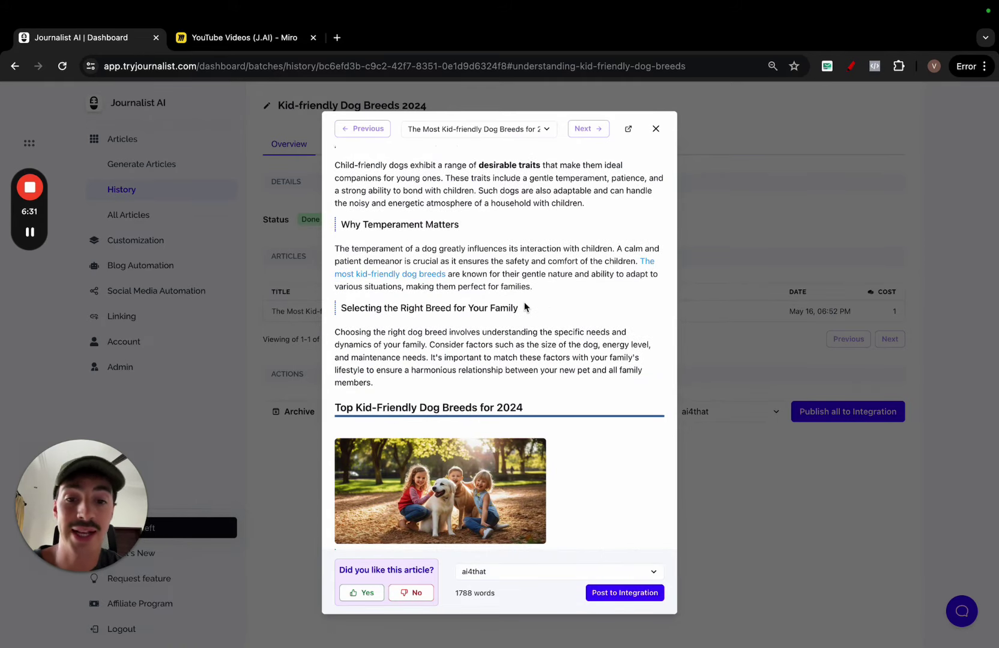
{"action": "scroll", "coordinate": [524, 307], "scroll_direction": "down", "scroll_amount": 3}
{"action": "scroll", "coordinate": [375, 307], "scroll_direction": "down", "scroll_amount": 2}
{"action": "scroll", "coordinate": [375, 308], "scroll_direction": "down", "scroll_amount": 2}
{"action": "scroll", "coordinate": [375, 308], "scroll_direction": "down", "scroll_amount": 1}
{"action": "scroll", "coordinate": [508, 325], "scroll_direction": "down", "scroll_amount": 4}
{"action": "scroll", "coordinate": [507, 325], "scroll_direction": "down", "scroll_amount": 3}
{"action": "scroll", "coordinate": [508, 325], "scroll_direction": "down", "scroll_amount": 5}
{"action": "scroll", "coordinate": [507, 320], "scroll_direction": "down", "scroll_amount": 2}
{"action": "left_click", "coordinate": [490, 314]}
{"action": "scroll", "coordinate": [491, 314], "scroll_direction": "up", "scroll_amount": 1}
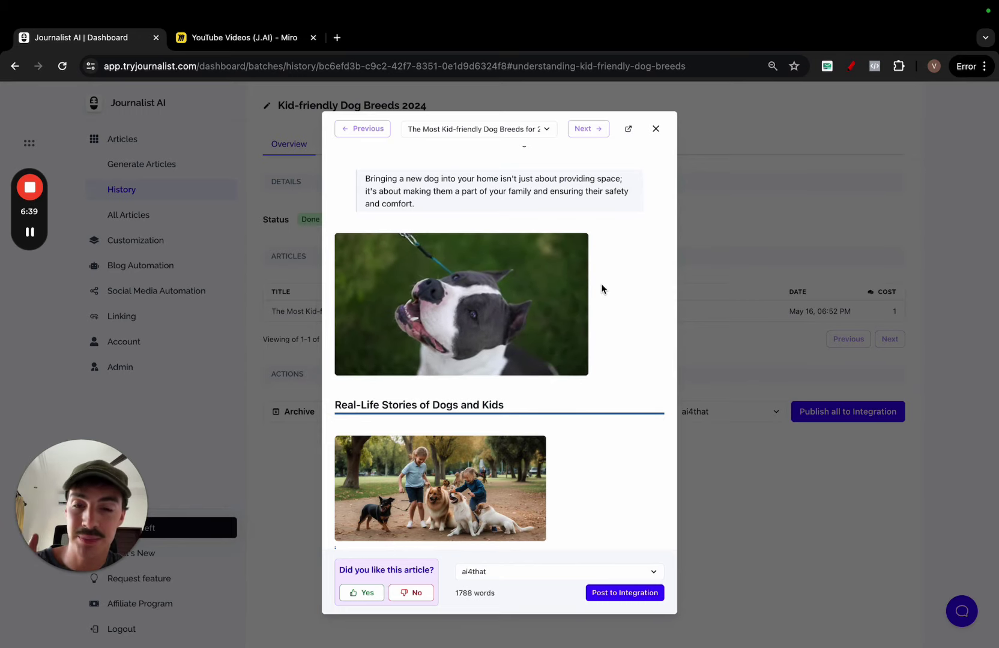
{"action": "left_click", "coordinate": [530, 303]}
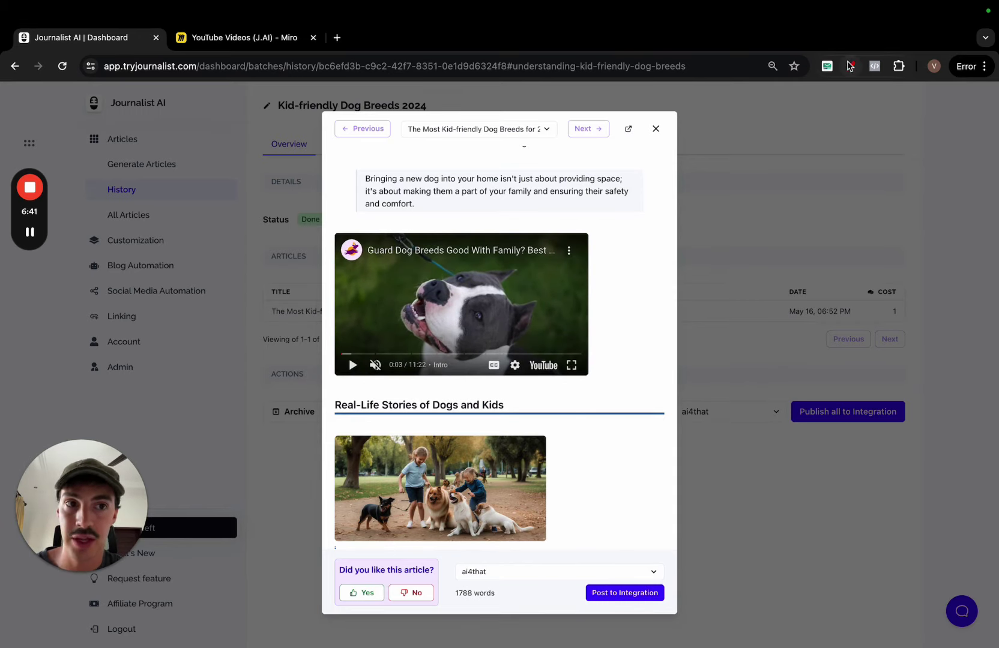
Step: Sketch red marks beside the video and over the quoted text, then clear them
{"action": "left_click", "coordinate": [850, 67]}
{"action": "left_click_drag", "start_coordinate": [642, 264], "coordinate": [731, 217]}
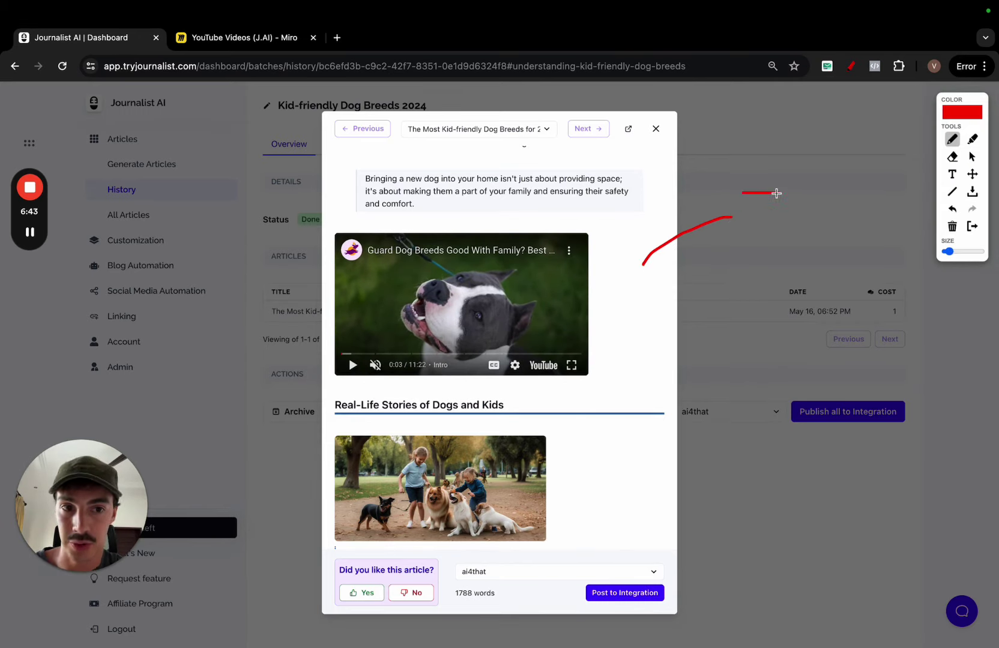
{"action": "left_click_drag", "start_coordinate": [407, 218], "coordinate": [318, 191]}
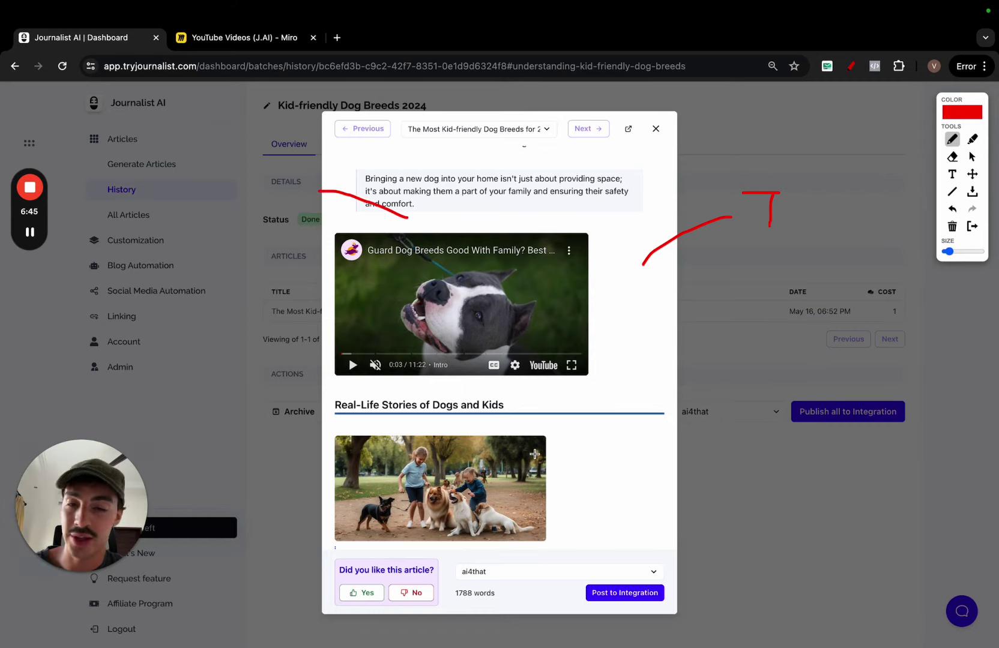
{"action": "left_click", "coordinate": [971, 225]}
{"action": "scroll", "coordinate": [497, 250], "scroll_direction": "down", "scroll_amount": 10}
{"action": "scroll", "coordinate": [497, 250], "scroll_direction": "up", "scroll_amount": 15}
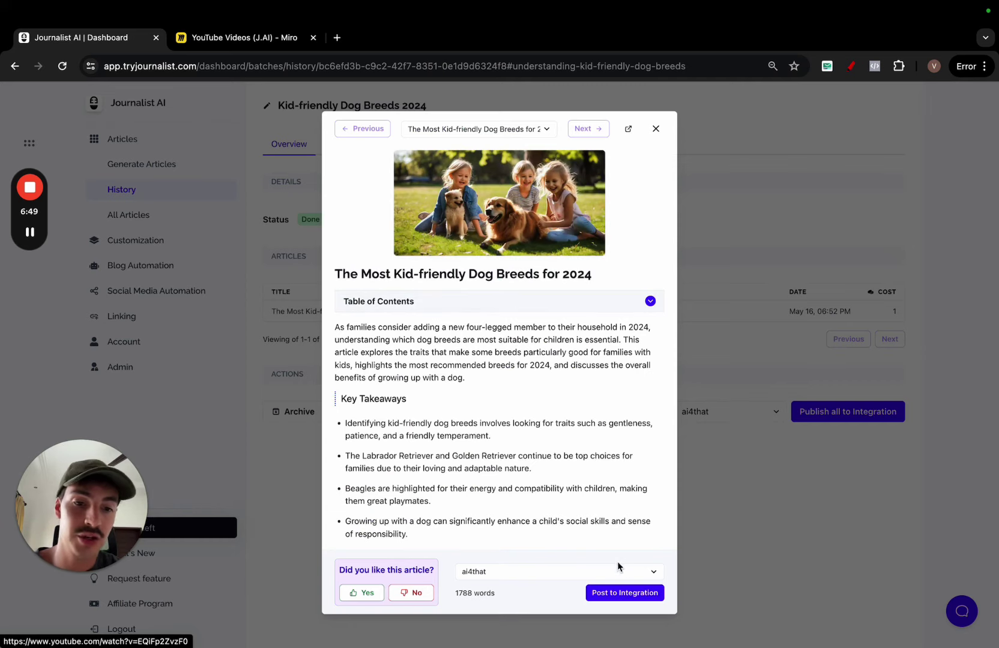
Step: Close the article preview and start a new integration from the Integrations page
{"action": "left_click", "coordinate": [656, 128]}
{"action": "left_click", "coordinate": [180, 265]}
{"action": "left_click", "coordinate": [166, 249]}
{"action": "left_click", "coordinate": [832, 506]}
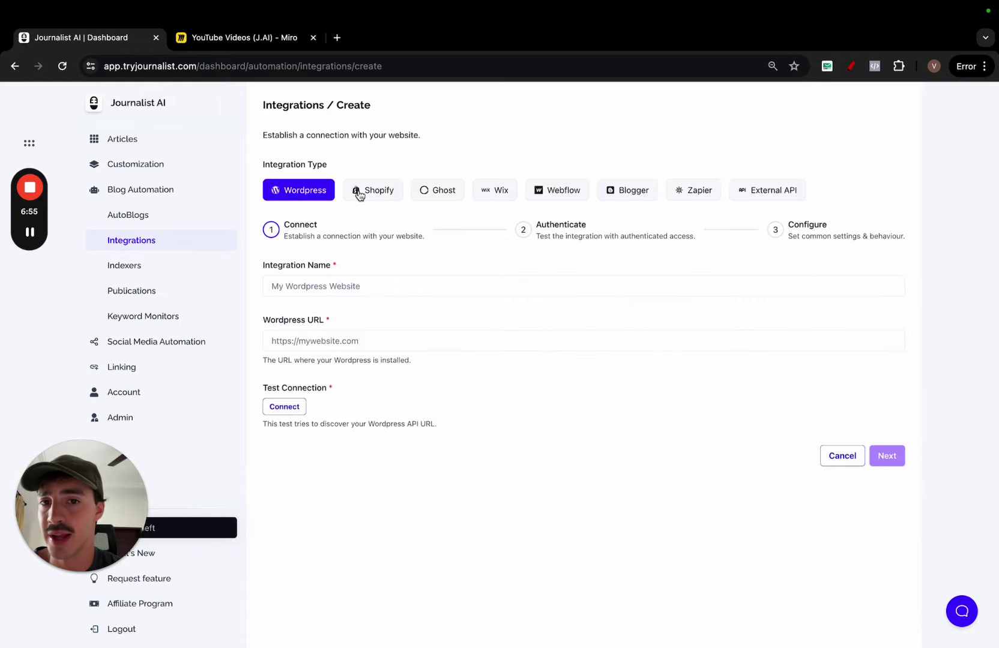
Step: Browse the Ghost, Wix, Blogger, Zapier and External API integration types, then return to Autoblogs
{"action": "left_click", "coordinate": [439, 190]}
{"action": "left_click", "coordinate": [498, 190]}
{"action": "left_click", "coordinate": [634, 190]}
{"action": "left_click", "coordinate": [695, 190]}
{"action": "left_click", "coordinate": [769, 190]}
{"action": "left_click", "coordinate": [159, 188]}
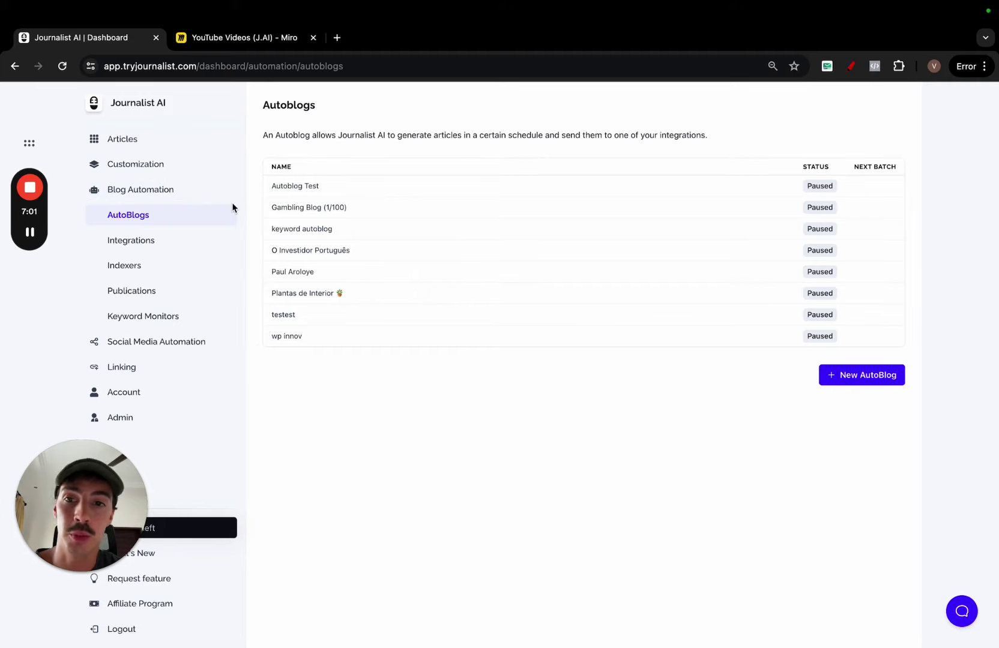
Step: Start a new autoblog generating 5 articles every week
{"action": "left_click", "coordinate": [897, 375]}
{"action": "left_click", "coordinate": [331, 294]}
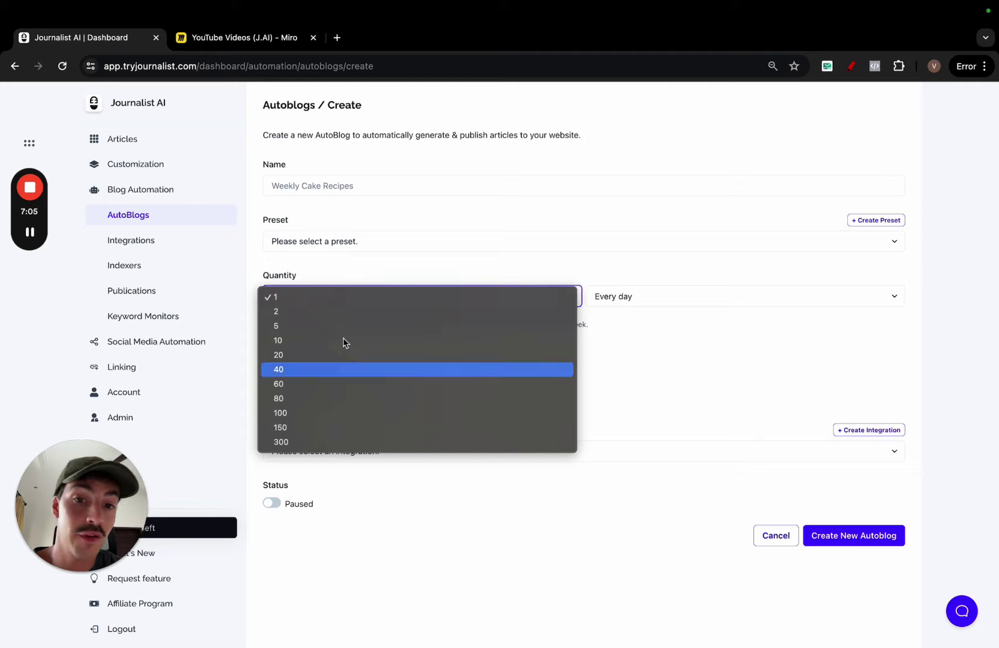
{"action": "left_click", "coordinate": [355, 312]}
{"action": "left_click", "coordinate": [355, 303]}
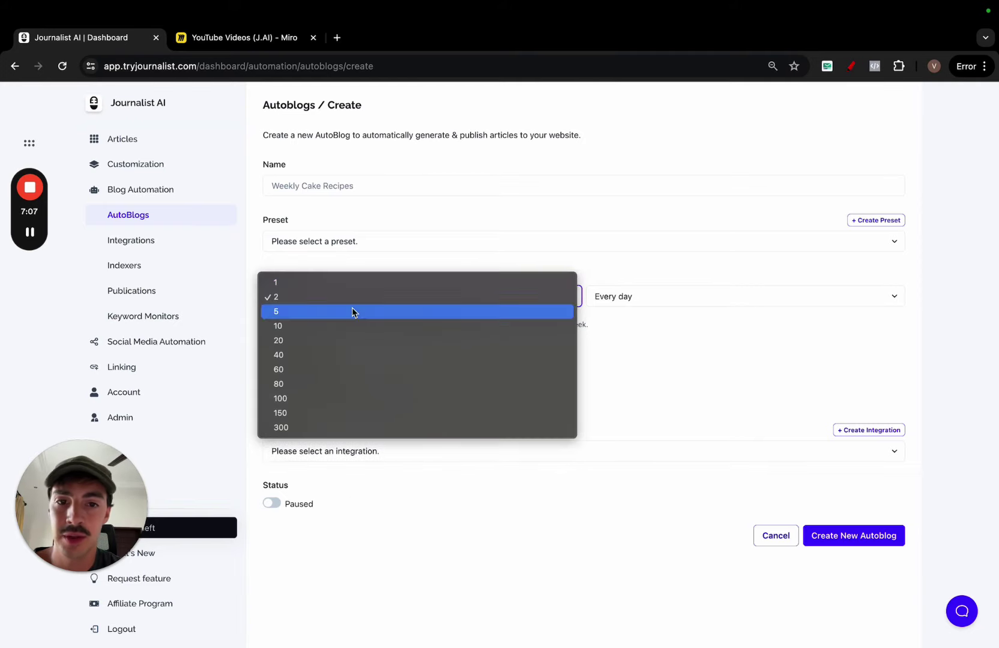
{"action": "left_click", "coordinate": [616, 296]}
{"action": "left_click", "coordinate": [624, 280]}
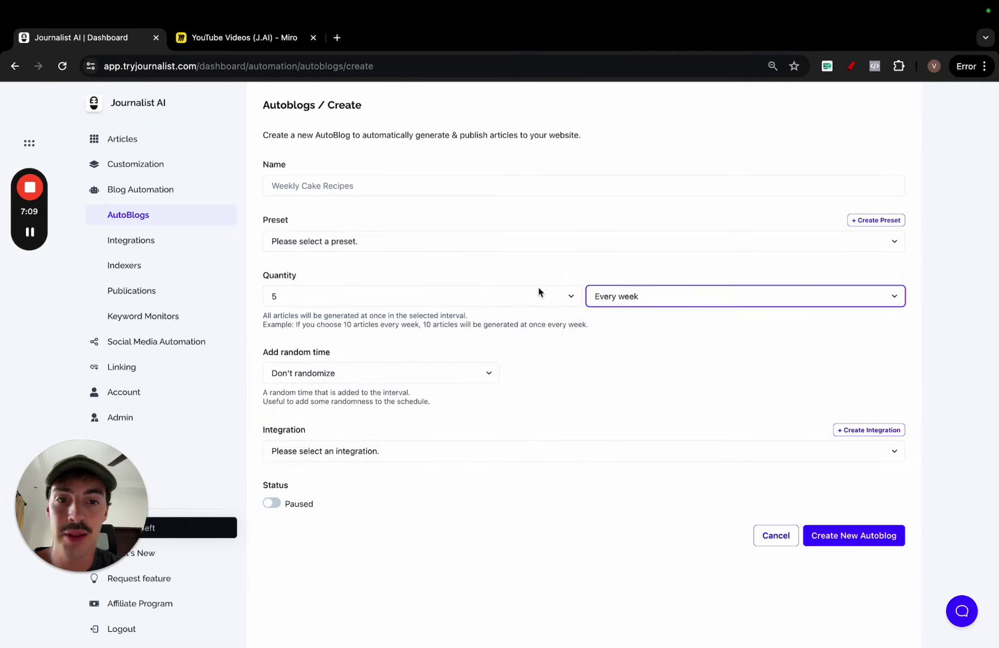
Step: Sketch red letters, a box and outlines over the Create Autoblog form
{"action": "left_click", "coordinate": [852, 67]}
{"action": "mouse_move", "coordinate": [117, 114]}
{"action": "left_mouse_down"}
{"action": "mouse_move", "coordinate": [158, 114]}
{"action": "mouse_move", "coordinate": [608, 301]}
{"action": "left_mouse_up"}
{"action": "mouse_move", "coordinate": [644, 190]}
{"action": "left_mouse_down"}
{"action": "mouse_move", "coordinate": [644, 422]}
{"action": "mouse_move", "coordinate": [629, 175]}
{"action": "left_mouse_up"}
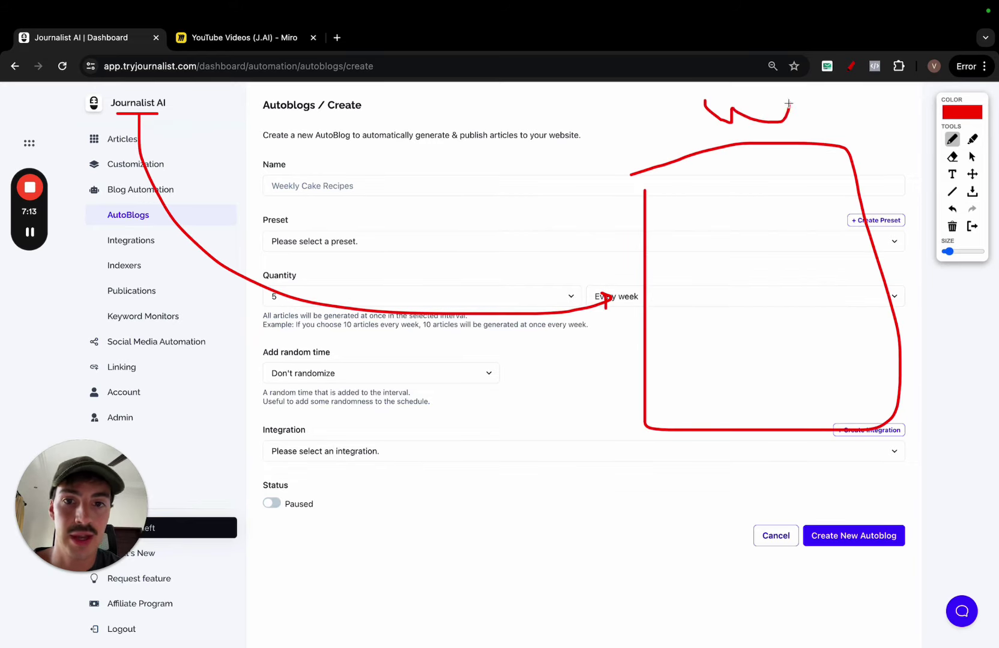
{"action": "left_click_drag", "start_coordinate": [373, 227], "coordinate": [390, 303]}
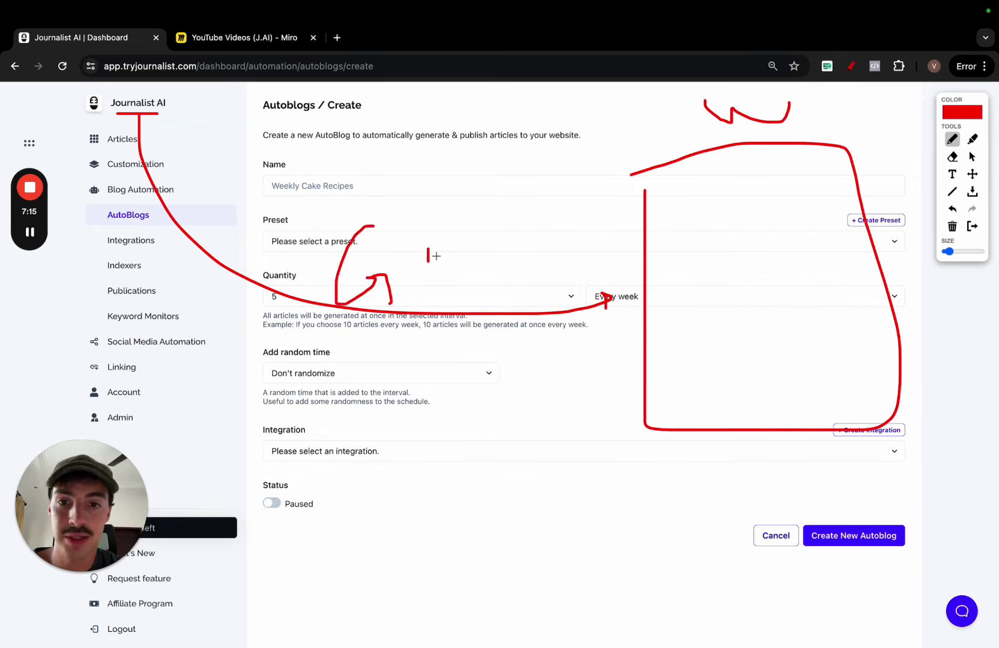
{"action": "mouse_move", "coordinate": [472, 265]}
{"action": "left_mouse_down"}
{"action": "mouse_move", "coordinate": [468, 220]}
{"action": "mouse_move", "coordinate": [468, 241]}
{"action": "left_mouse_up"}
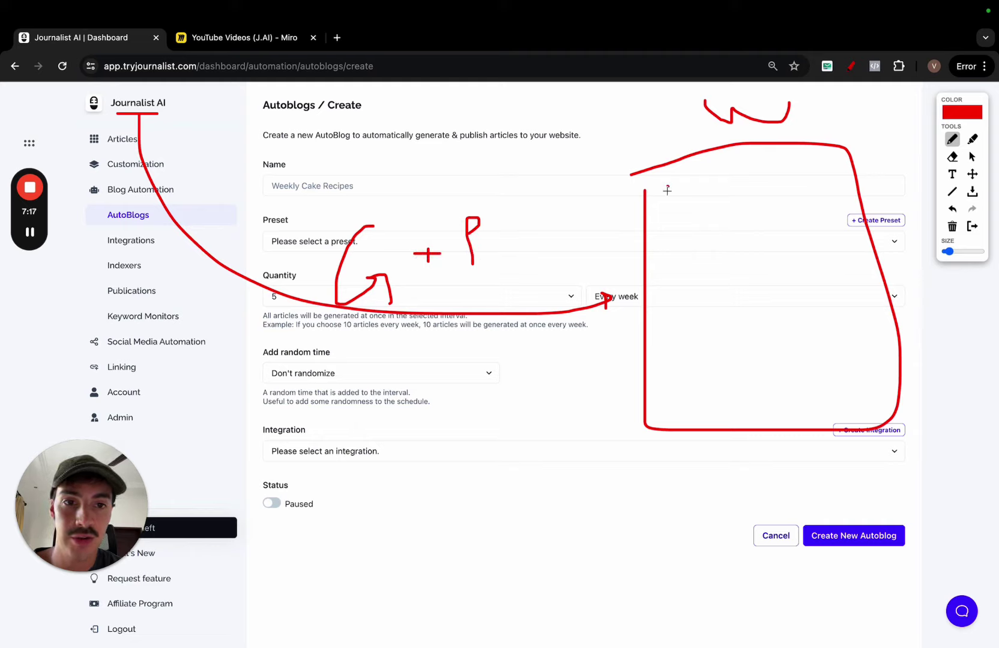
{"action": "mouse_move", "coordinate": [667, 208]}
{"action": "left_mouse_down"}
{"action": "mouse_move", "coordinate": [667, 183]}
{"action": "mouse_move", "coordinate": [721, 199]}
{"action": "mouse_move", "coordinate": [745, 183]}
{"action": "mouse_move", "coordinate": [786, 179]}
{"action": "left_mouse_up"}
{"action": "left_click_drag", "start_coordinate": [675, 287], "coordinate": [683, 264]}
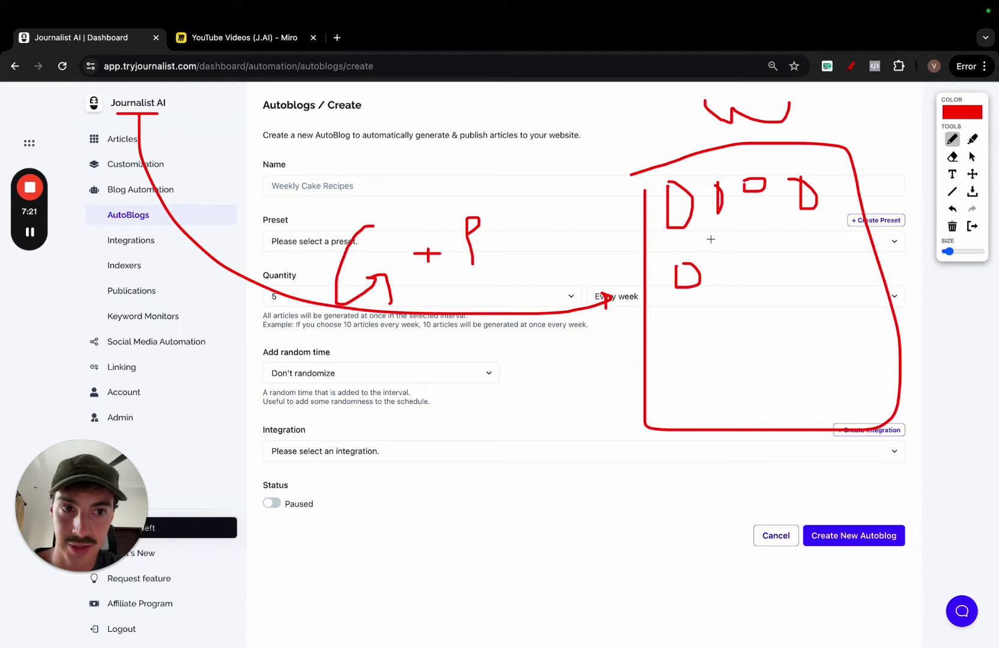
{"action": "left_click_drag", "start_coordinate": [821, 170], "coordinate": [871, 158]}
{"action": "left_click_drag", "start_coordinate": [812, 205], "coordinate": [877, 222]}
{"action": "left_click_drag", "start_coordinate": [958, 110], "coordinate": [551, 434]}
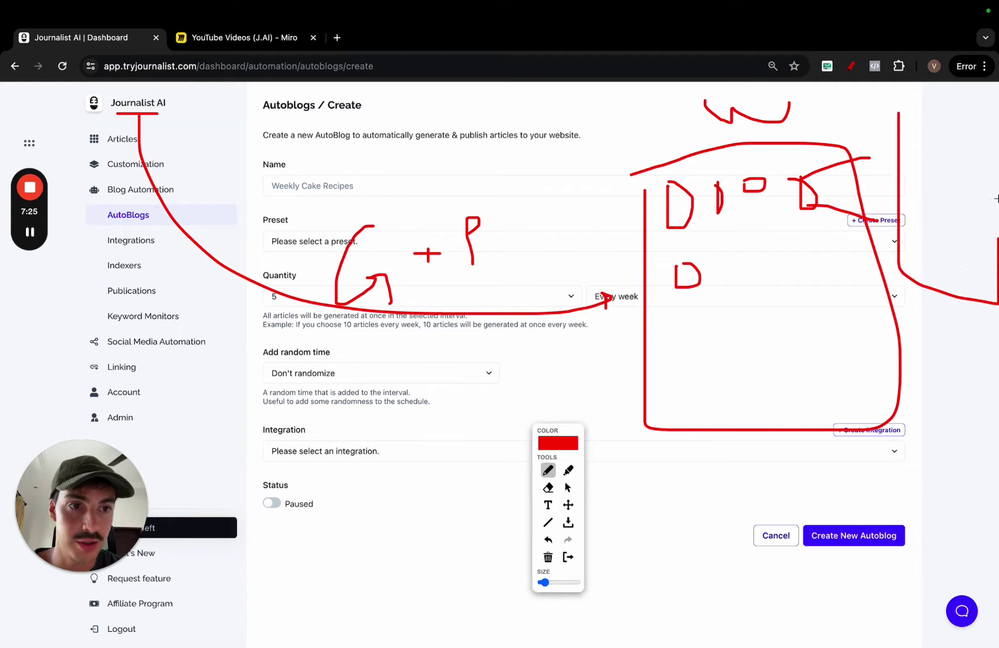
{"action": "mouse_move", "coordinate": [897, 113]}
{"action": "left_mouse_down"}
{"action": "mouse_move", "coordinate": [921, 111]}
{"action": "mouse_move", "coordinate": [914, 161]}
{"action": "mouse_move", "coordinate": [995, 205]}
{"action": "left_mouse_up"}
{"action": "mouse_move", "coordinate": [933, 209]}
{"action": "left_mouse_down"}
{"action": "mouse_move", "coordinate": [987, 210]}
{"action": "mouse_move", "coordinate": [929, 220]}
{"action": "mouse_move", "coordinate": [930, 262]}
{"action": "left_mouse_up"}
{"action": "left_click_drag", "start_coordinate": [816, 209], "coordinate": [735, 194]}
{"action": "left_click_drag", "start_coordinate": [676, 289], "coordinate": [674, 240]}
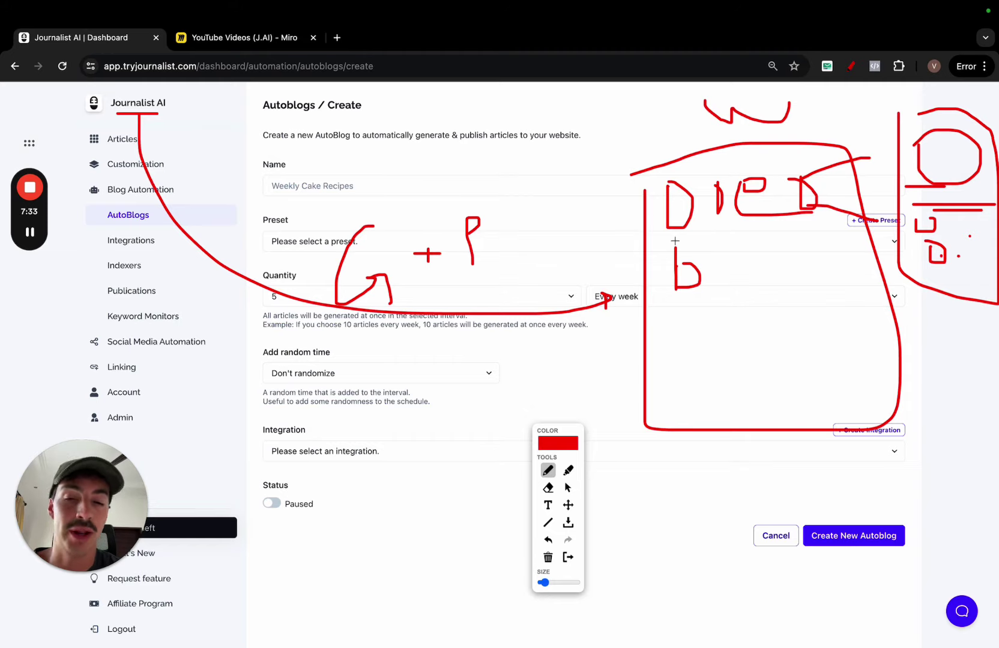
{"action": "left_click_drag", "start_coordinate": [510, 220], "coordinate": [509, 265]}
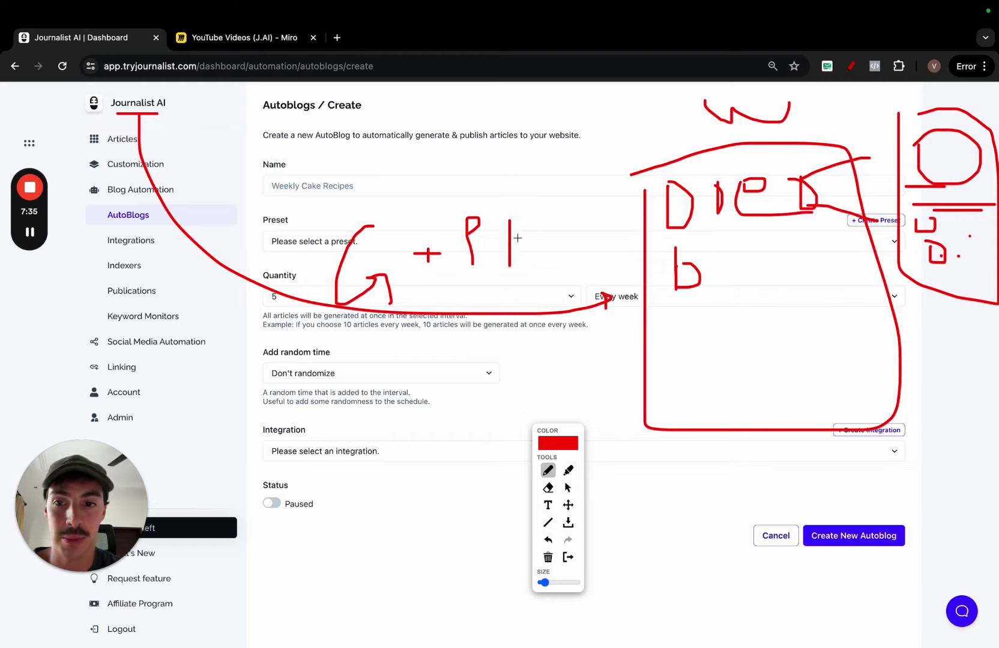
Step: Mark Indexers, Social Media Automation and Keyword Monitors in red, and loop around the page
{"action": "left_click_drag", "start_coordinate": [93, 278], "coordinate": [151, 277]}
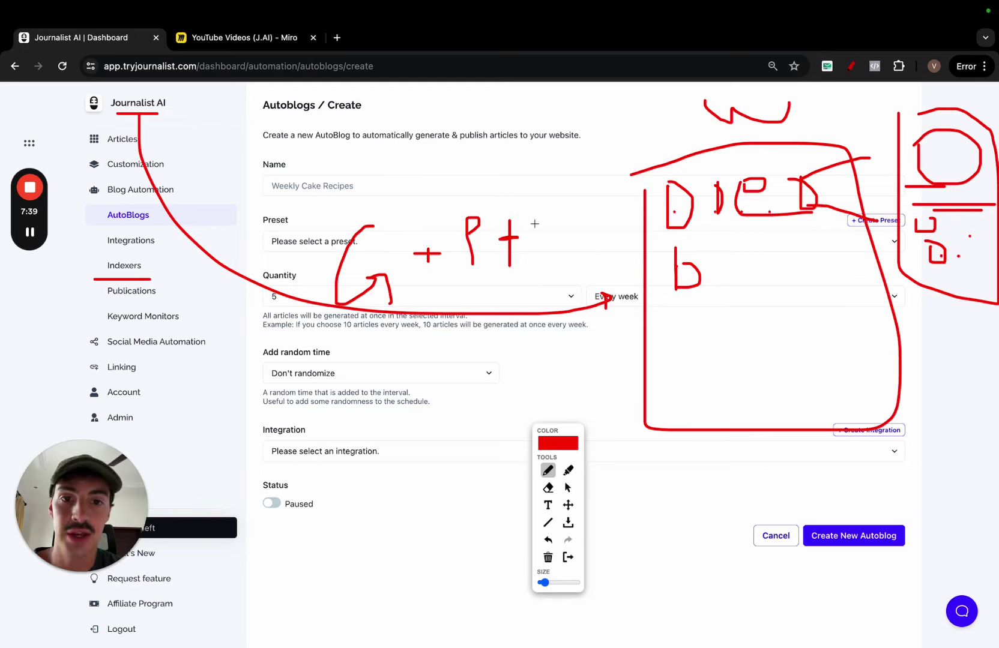
{"action": "mouse_move", "coordinate": [530, 222]}
{"action": "left_mouse_down"}
{"action": "mouse_move", "coordinate": [590, 221]}
{"action": "mouse_move", "coordinate": [543, 267]}
{"action": "mouse_move", "coordinate": [590, 265]}
{"action": "left_mouse_up"}
{"action": "mouse_move", "coordinate": [106, 355]}
{"action": "left_mouse_down"}
{"action": "mouse_move", "coordinate": [97, 355]}
{"action": "mouse_move", "coordinate": [226, 356]}
{"action": "mouse_move", "coordinate": [222, 331]}
{"action": "mouse_move", "coordinate": [88, 345]}
{"action": "left_mouse_up"}
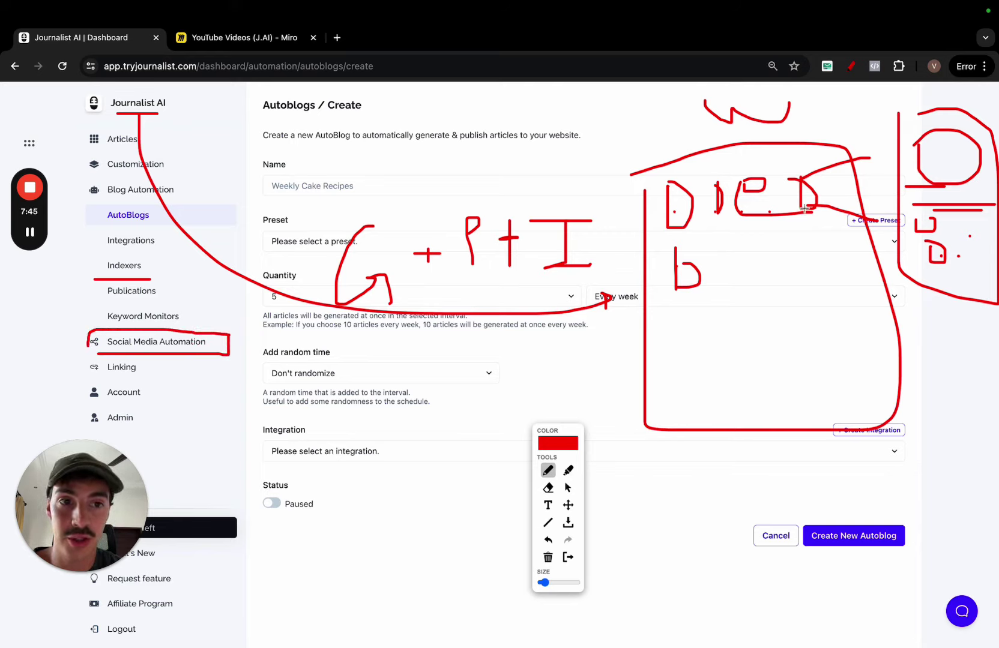
{"action": "mouse_move", "coordinate": [759, 209]}
{"action": "left_mouse_down"}
{"action": "mouse_move", "coordinate": [385, 591]}
{"action": "mouse_move", "coordinate": [357, 567]}
{"action": "mouse_move", "coordinate": [376, 575]}
{"action": "left_mouse_up"}
{"action": "mouse_move", "coordinate": [348, 490]}
{"action": "left_mouse_down"}
{"action": "mouse_move", "coordinate": [312, 493]}
{"action": "mouse_move", "coordinate": [294, 531]}
{"action": "left_mouse_up"}
{"action": "left_click_drag", "start_coordinate": [320, 469], "coordinate": [351, 441]}
{"action": "mouse_move", "coordinate": [369, 422]}
{"action": "left_mouse_down"}
{"action": "mouse_move", "coordinate": [369, 432]}
{"action": "mouse_move", "coordinate": [440, 444]}
{"action": "mouse_move", "coordinate": [424, 456]}
{"action": "left_mouse_up"}
{"action": "left_click_drag", "start_coordinate": [376, 487], "coordinate": [412, 487]}
{"action": "left_click_drag", "start_coordinate": [431, 537], "coordinate": [450, 468]}
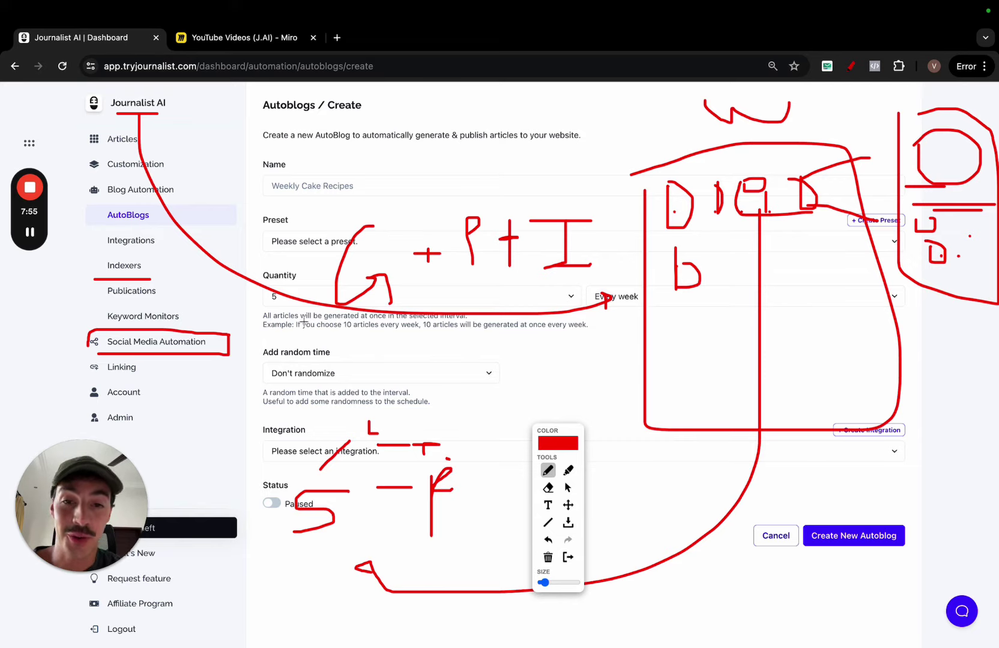
{"action": "mouse_move", "coordinate": [84, 322]}
{"action": "left_mouse_down"}
{"action": "mouse_move", "coordinate": [218, 323]}
{"action": "mouse_move", "coordinate": [99, 308]}
{"action": "left_mouse_up"}
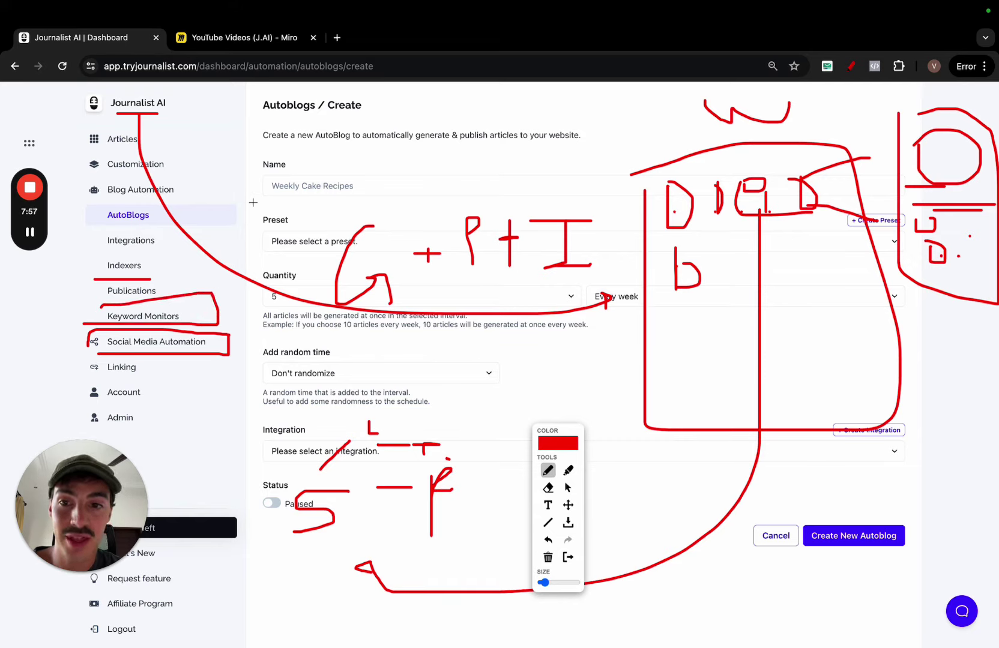
{"action": "left_click_drag", "start_coordinate": [238, 197], "coordinate": [236, 257]}
{"action": "left_click_drag", "start_coordinate": [271, 209], "coordinate": [273, 254]}
{"action": "mouse_move", "coordinate": [362, 210]}
{"action": "left_mouse_down"}
{"action": "mouse_move", "coordinate": [361, 161]}
{"action": "mouse_move", "coordinate": [264, 166]}
{"action": "mouse_move", "coordinate": [259, 184]}
{"action": "left_mouse_up"}
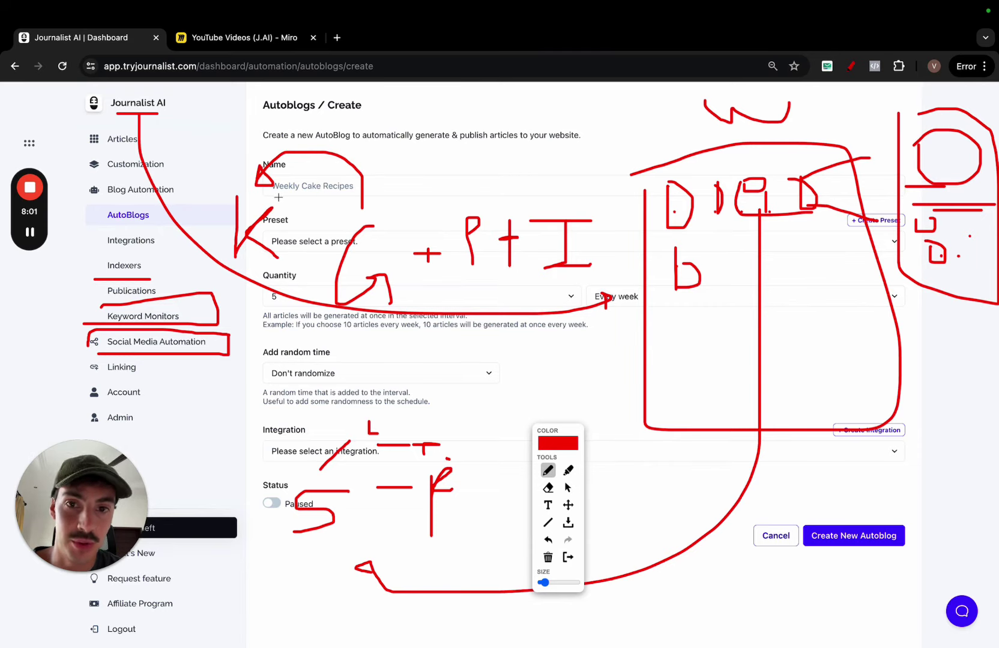
{"action": "mouse_move", "coordinate": [465, 101]}
{"action": "left_mouse_down"}
{"action": "mouse_move", "coordinate": [996, 304]}
{"action": "mouse_move", "coordinate": [902, 563]}
{"action": "left_mouse_up"}
Step: Clear the red annotations, glance at the Miro board, then open Journalist AI's Keyword Monitors
{"action": "left_click", "coordinate": [567, 557]}
{"action": "left_click", "coordinate": [248, 37]}
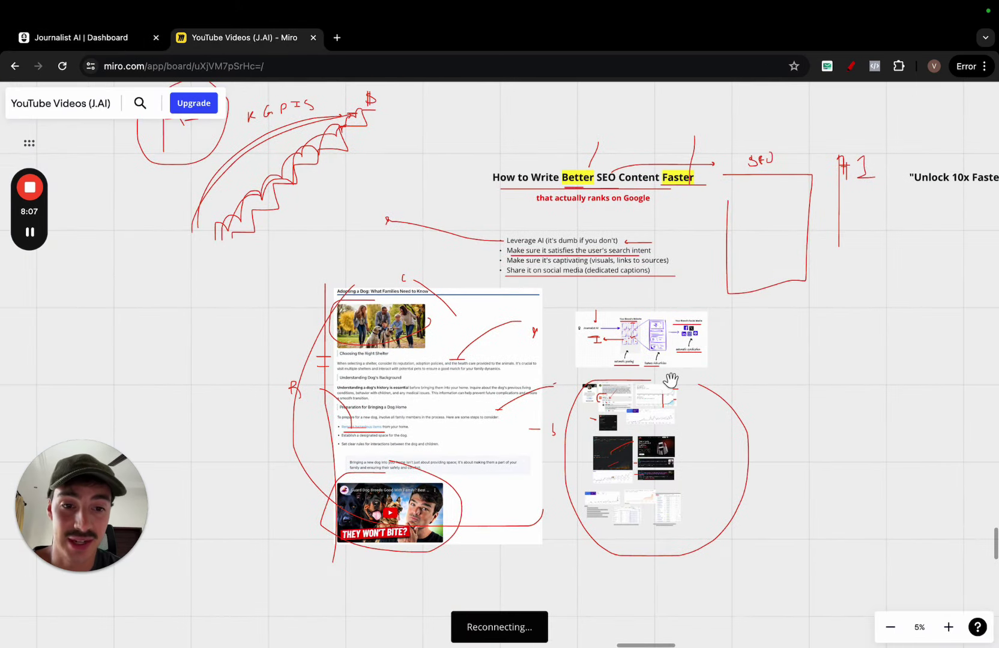
{"action": "scroll", "coordinate": [669, 381], "scroll_direction": "up", "scroll_amount": 5}
{"action": "scroll", "coordinate": [669, 381], "scroll_direction": "up", "scroll_amount": 3}
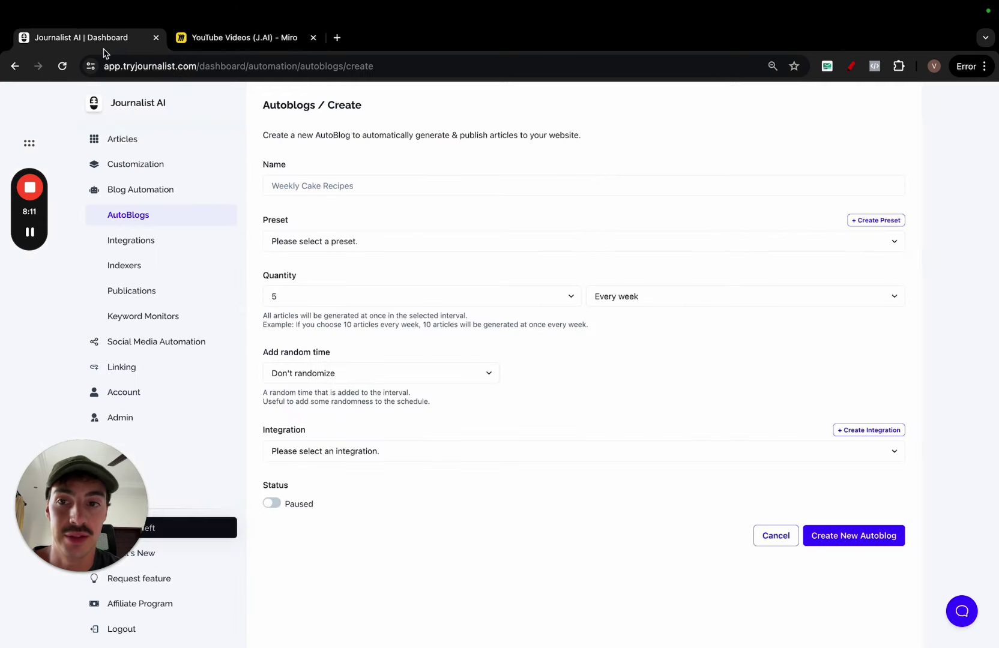
{"action": "left_click", "coordinate": [106, 39]}
{"action": "left_click", "coordinate": [147, 297]}
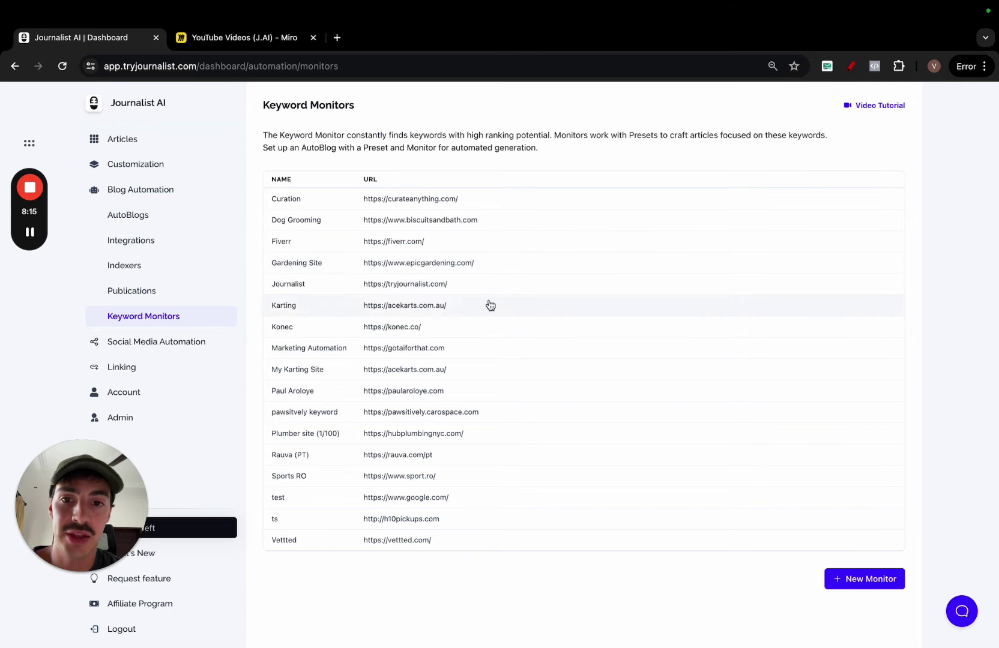
Step: Review the Gardening Site monitor's keyword suggestions, then switch back to the Miro board
{"action": "left_click", "coordinate": [381, 259]}
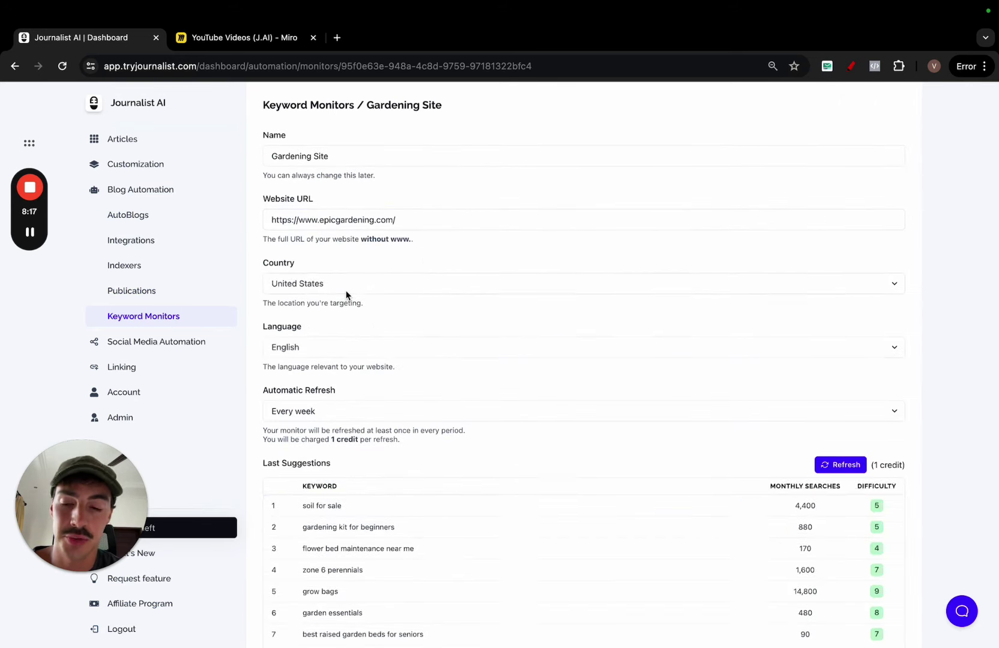
{"action": "scroll", "coordinate": [396, 295], "scroll_direction": "down", "scroll_amount": 3}
{"action": "scroll", "coordinate": [711, 332], "scroll_direction": "down", "scroll_amount": 3}
{"action": "scroll", "coordinate": [699, 409], "scroll_direction": "down", "scroll_amount": 5}
{"action": "scroll", "coordinate": [699, 410], "scroll_direction": "down", "scroll_amount": 5}
{"action": "left_click_drag", "start_coordinate": [700, 409], "coordinate": [594, 192]}
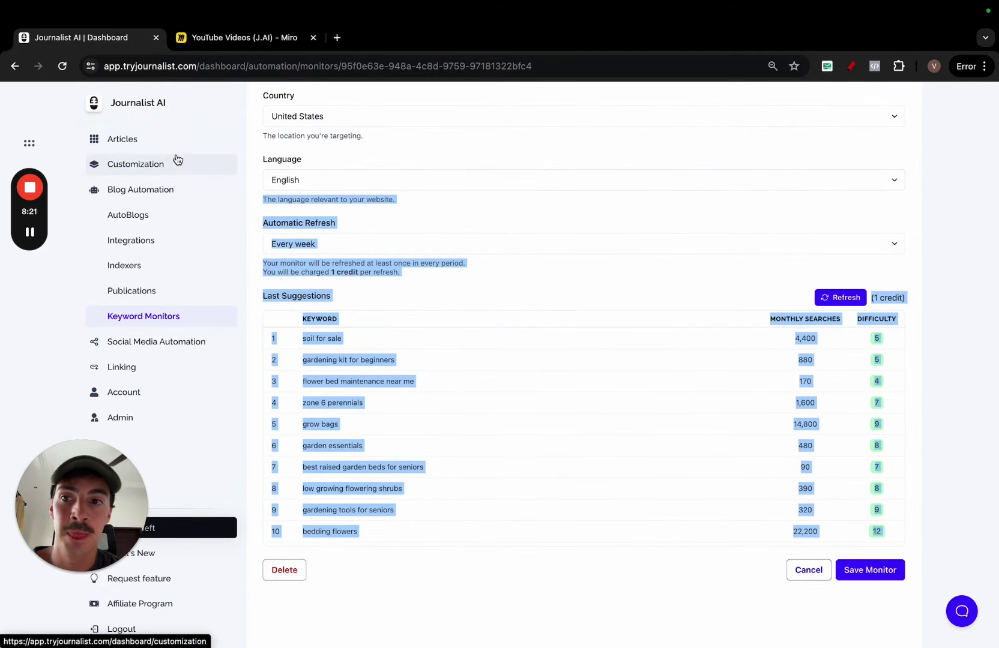
{"action": "left_click", "coordinate": [245, 38]}
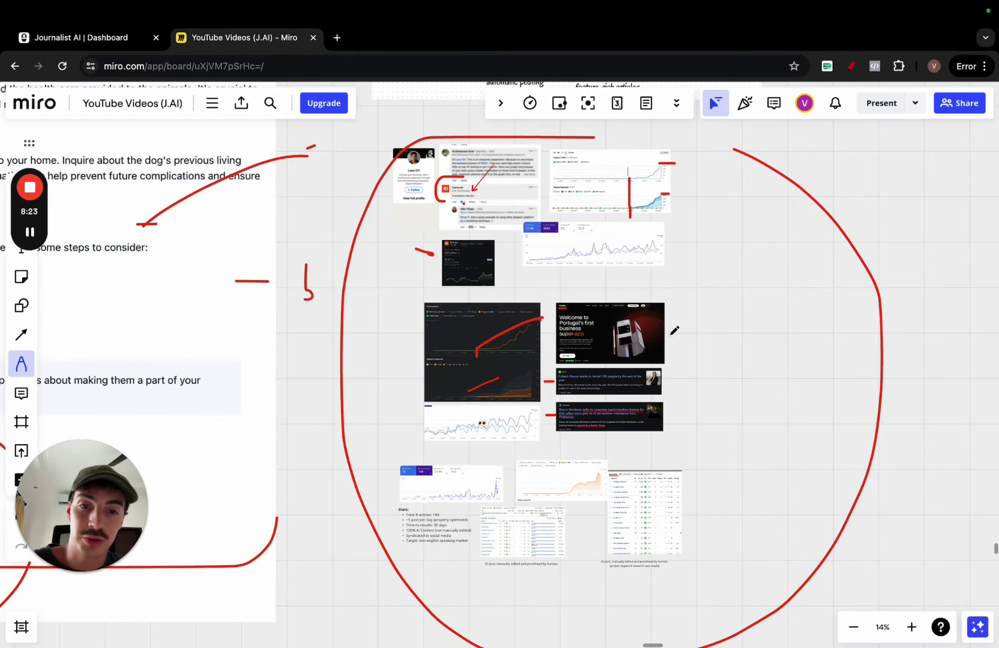
Step: Open Build Links in Journalist AI, then circle the Miro diagram and screenshot cluster in red
{"action": "left_click", "coordinate": [107, 39]}
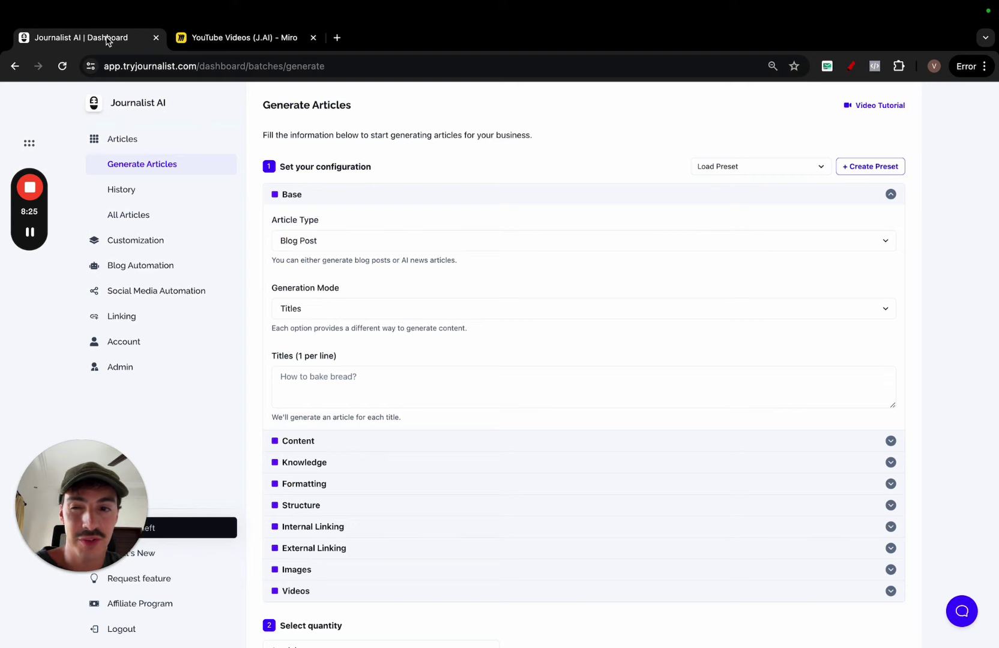
{"action": "left_click", "coordinate": [180, 317]}
{"action": "left_click", "coordinate": [273, 39]}
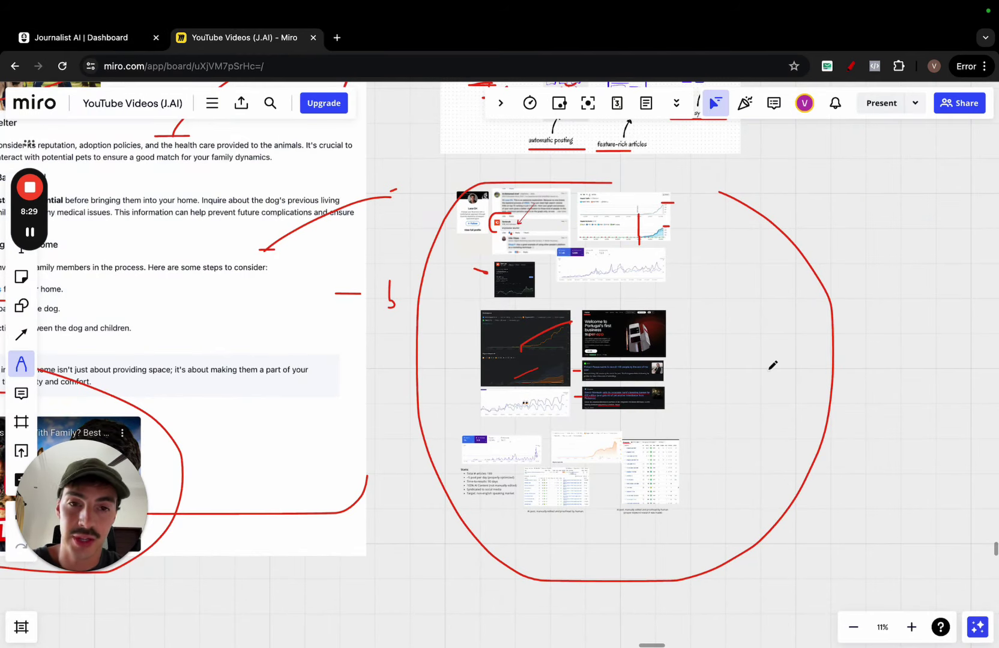
{"action": "scroll", "coordinate": [773, 365], "scroll_direction": "down", "scroll_amount": 2}
{"action": "scroll", "coordinate": [773, 364], "scroll_direction": "down", "scroll_amount": 2}
{"action": "scroll", "coordinate": [785, 320], "scroll_direction": "down", "scroll_amount": 2}
{"action": "scroll", "coordinate": [806, 288], "scroll_direction": "down", "scroll_amount": 1}
{"action": "scroll", "coordinate": [806, 287], "scroll_direction": "down", "scroll_amount": 1}
{"action": "scroll", "coordinate": [806, 289], "scroll_direction": "down", "scroll_amount": 1}
{"action": "scroll", "coordinate": [805, 290], "scroll_direction": "down", "scroll_amount": 1}
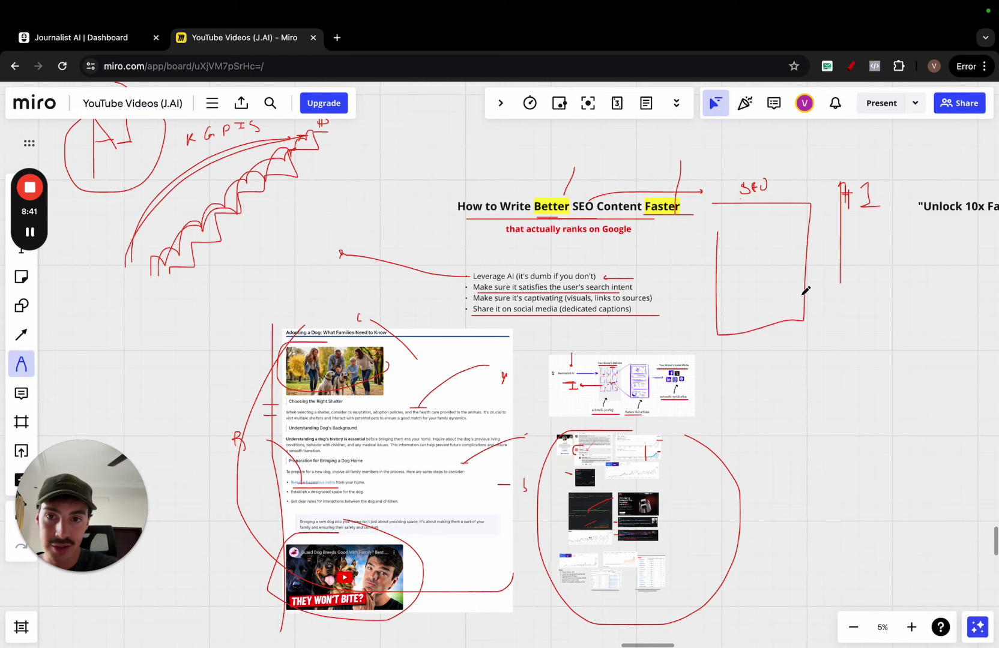
{"action": "left_click_drag", "start_coordinate": [659, 357], "coordinate": [659, 346]}
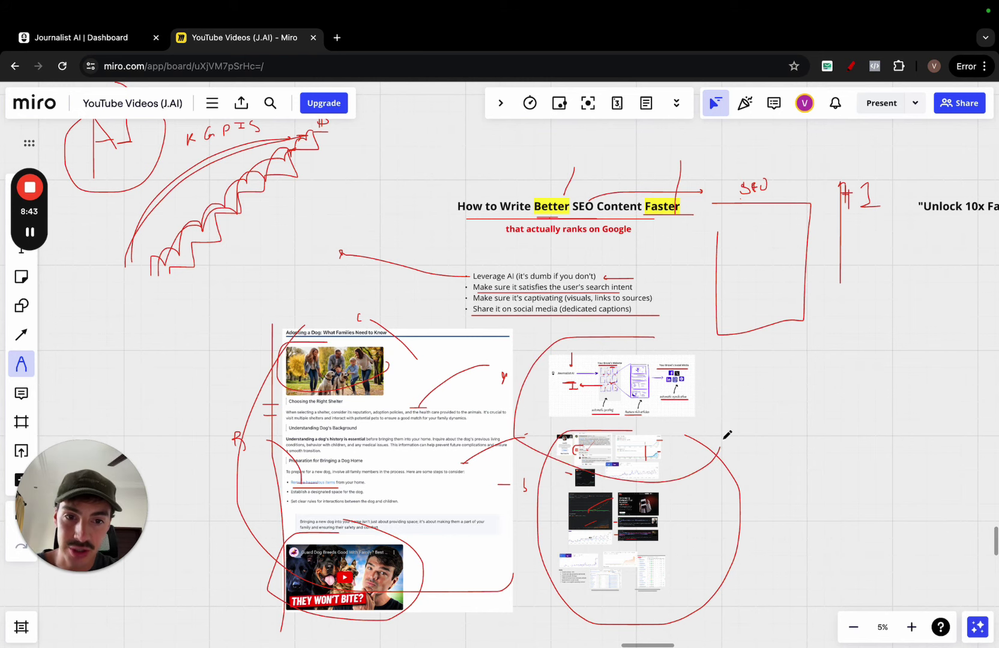
{"action": "scroll", "coordinate": [659, 346], "scroll_direction": "left", "scroll_amount": 2}
{"action": "scroll", "coordinate": [659, 346], "scroll_direction": "left", "scroll_amount": 2}
{"action": "scroll", "coordinate": [659, 346], "scroll_direction": "left", "scroll_amount": 2}
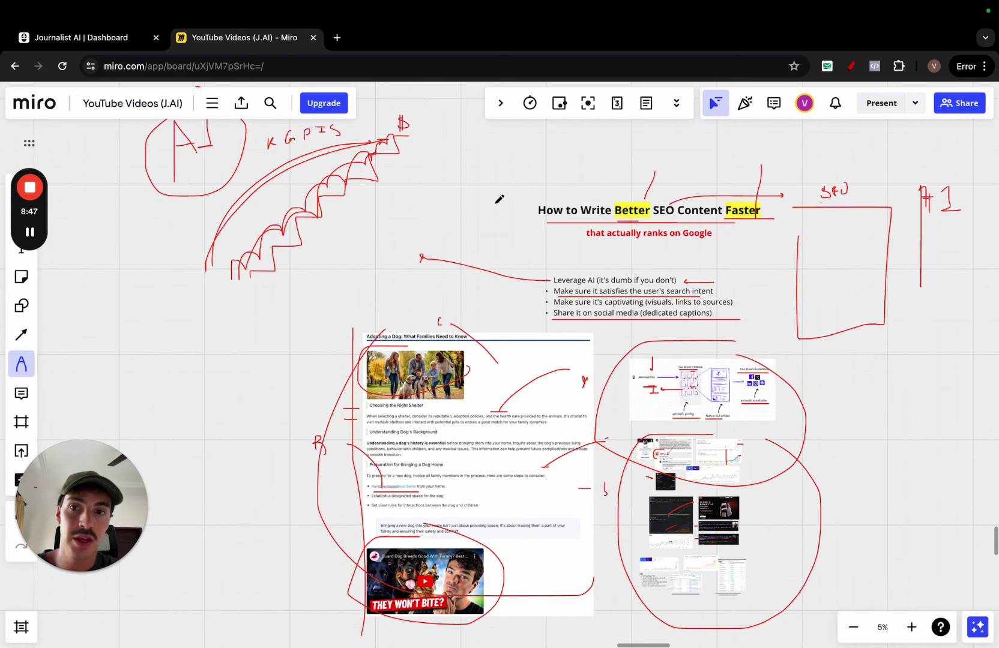
Step: Return to the Build Links page and open the support chat window
{"action": "left_click", "coordinate": [132, 39]}
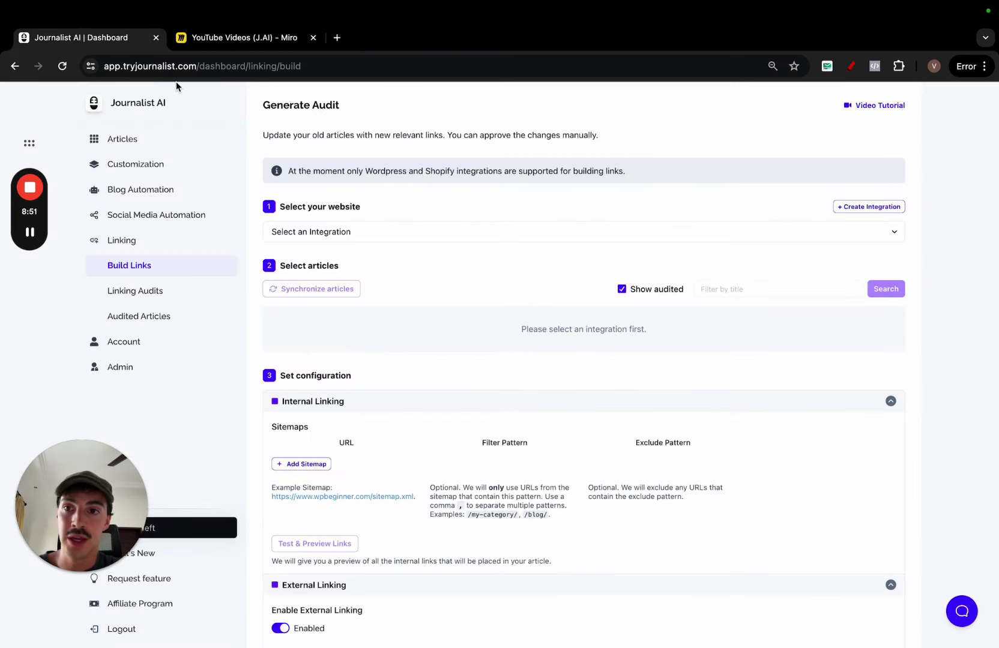
{"action": "left_click", "coordinate": [962, 617]}
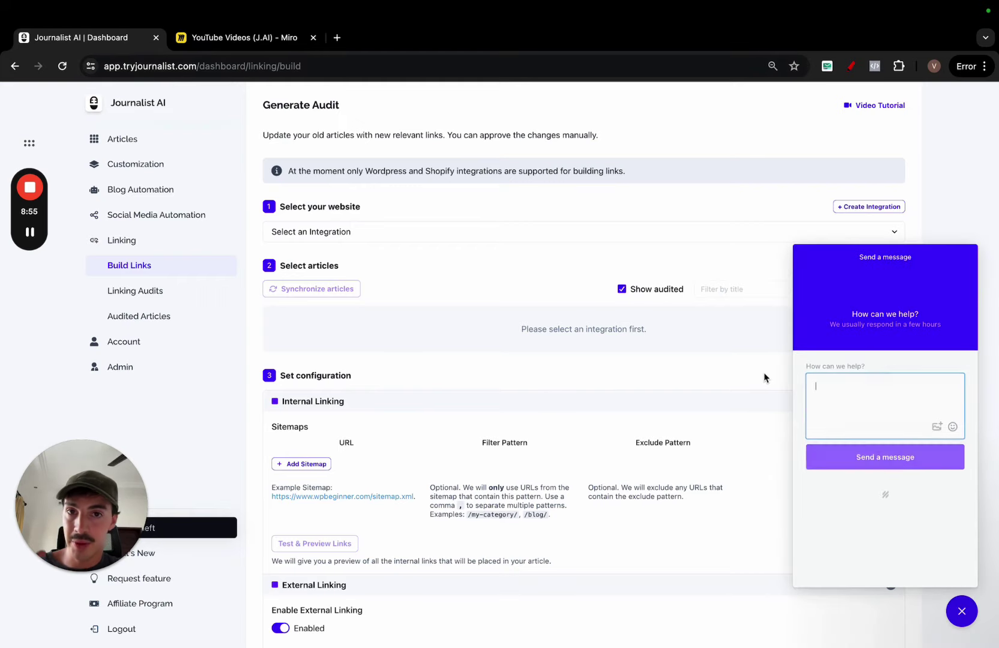